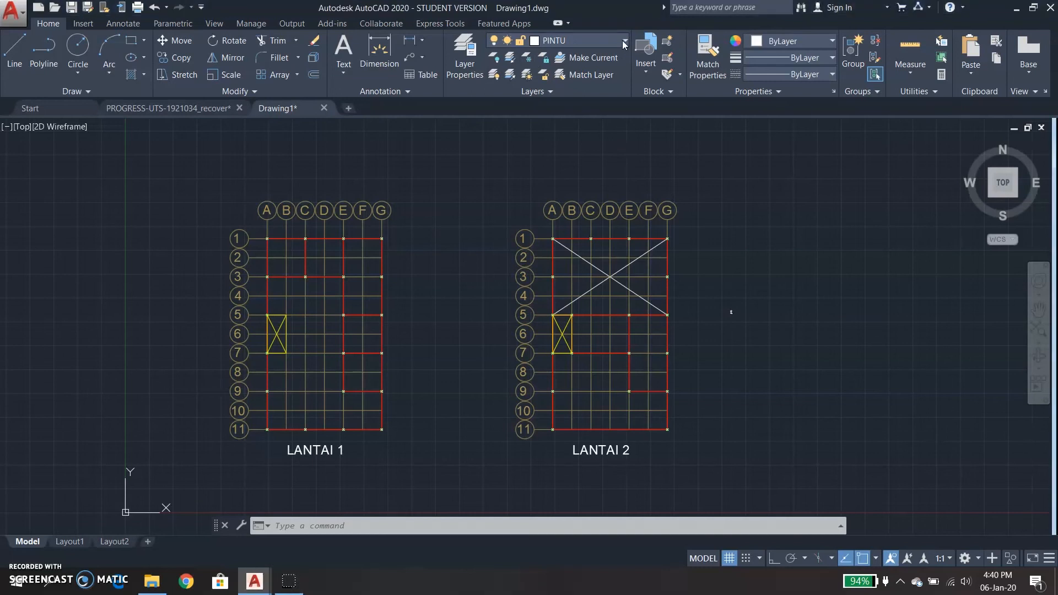
# Change the PINTU layer's colour to index colour 130.
pyautogui.click(624, 42)
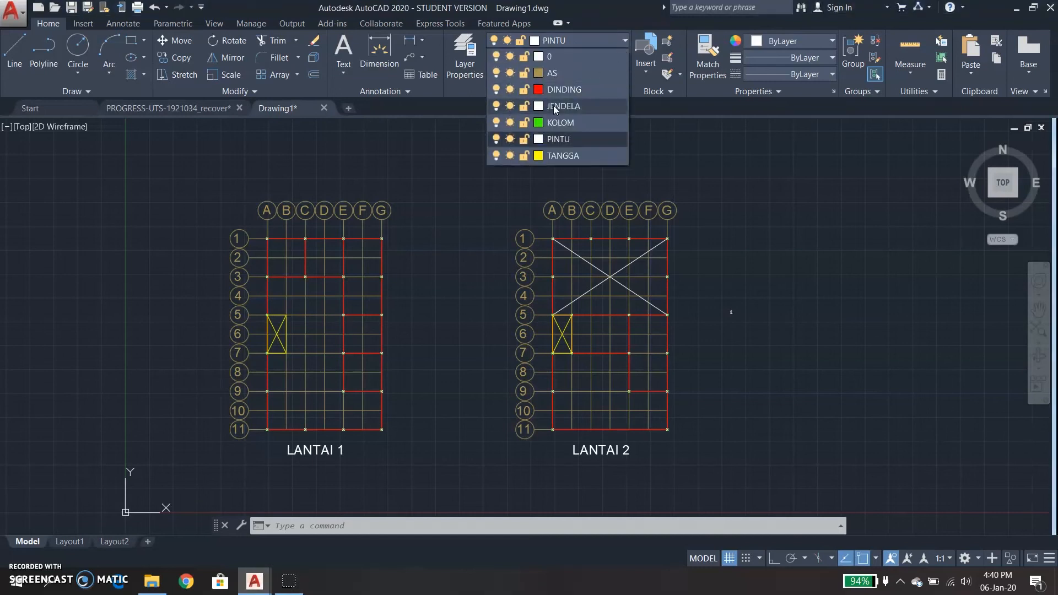
pyautogui.click(538, 140)
pyautogui.click(492, 243)
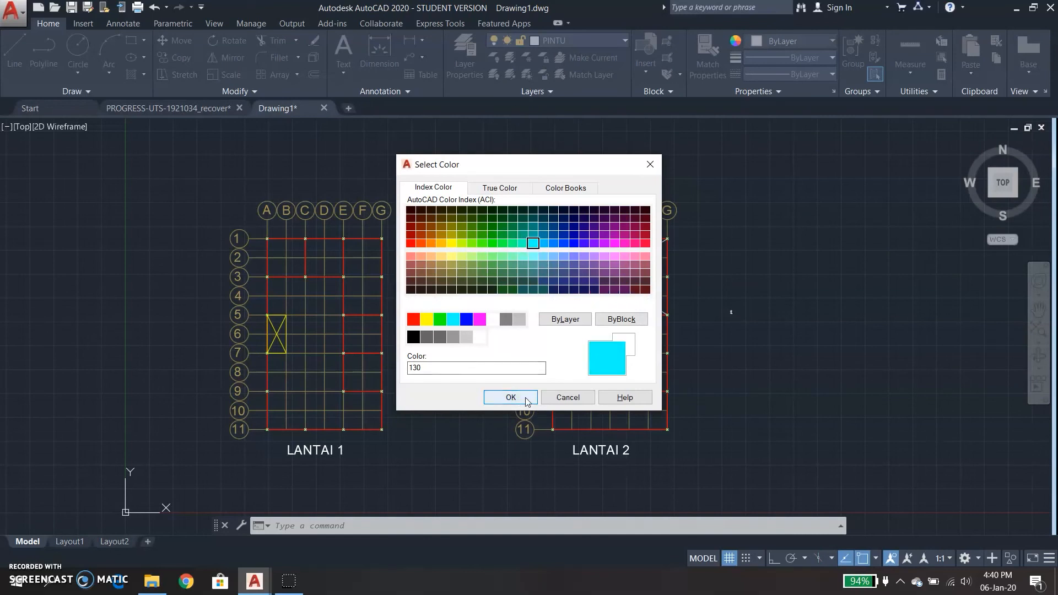
pyautogui.click(518, 398)
# Change the JENDELA layer's colour to index colour 160.
pyautogui.click(625, 41)
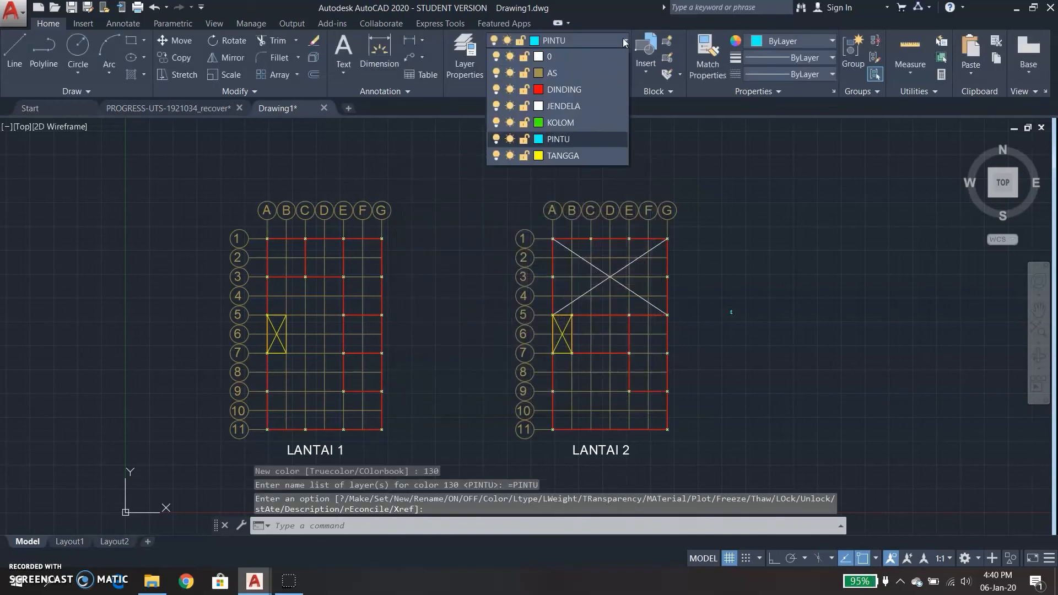
pyautogui.click(538, 106)
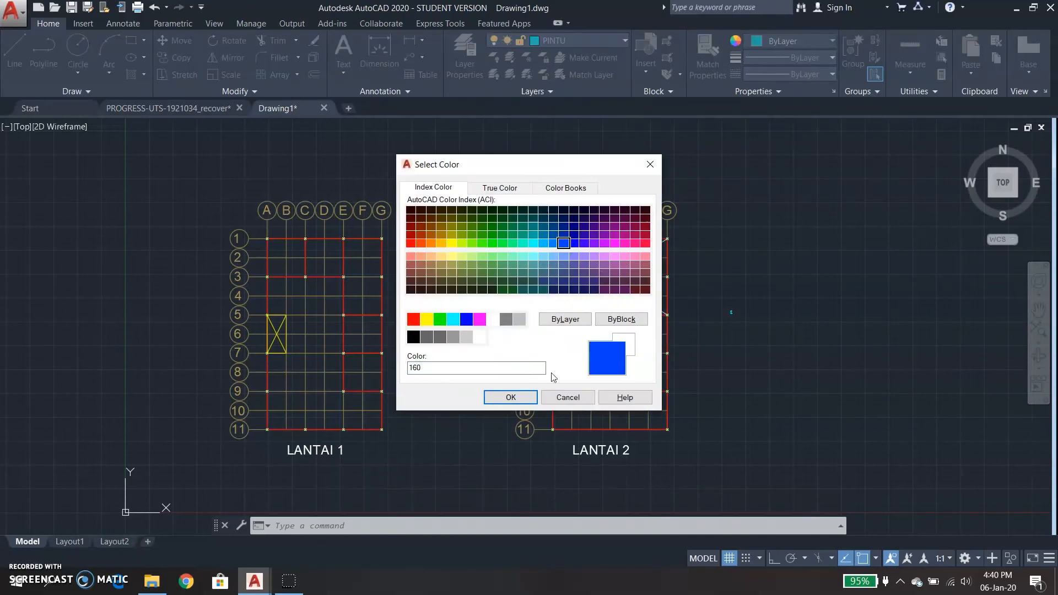
pyautogui.click(511, 397)
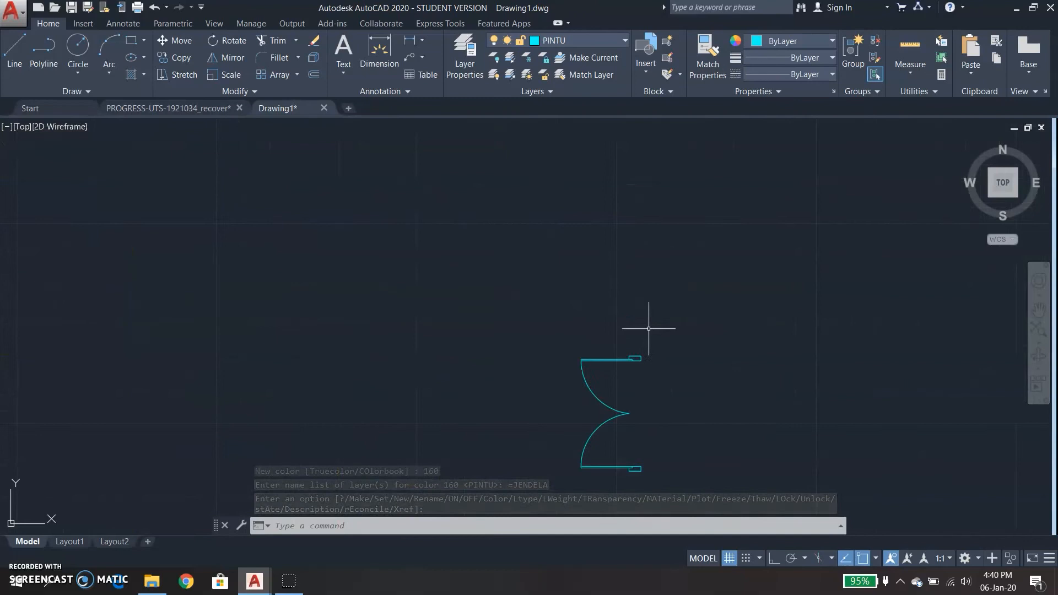
# Define the complete double door drawn beside the LANTAI 2 plan as a block.
pyautogui.click(326, 158)
pyautogui.click(520, 397)
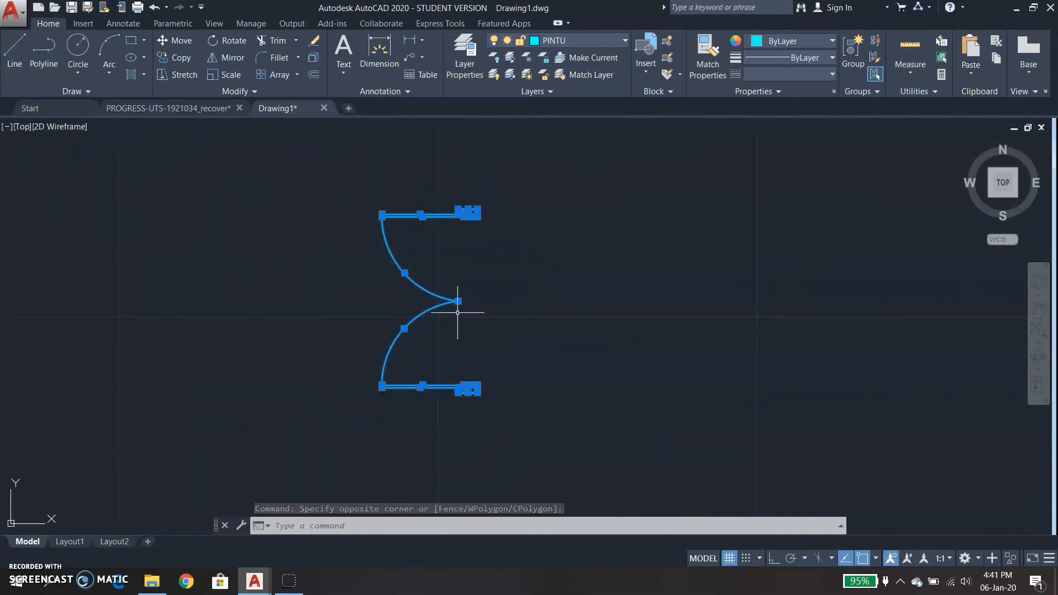
pyautogui.click(82, 24)
pyautogui.click(99, 53)
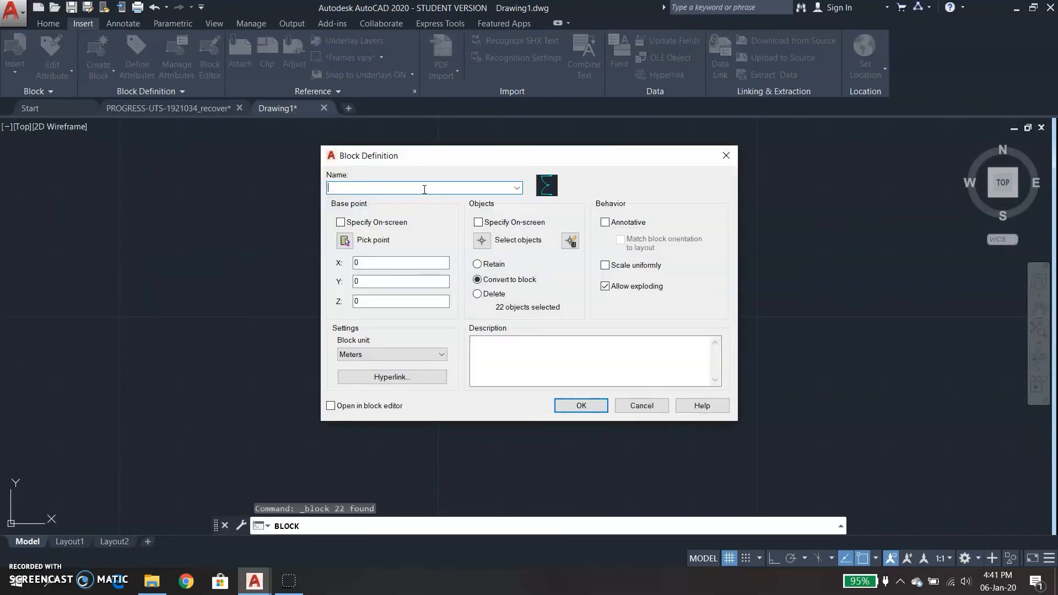
pyautogui.click(574, 407)
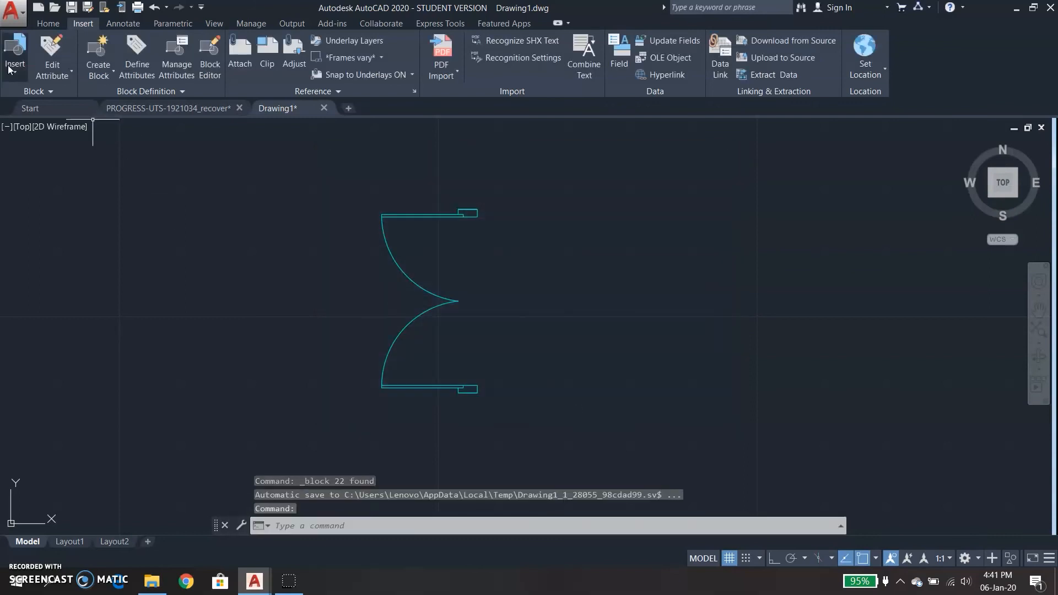
pyautogui.click(15, 52)
pyautogui.click(226, 246)
pyautogui.click(351, 178)
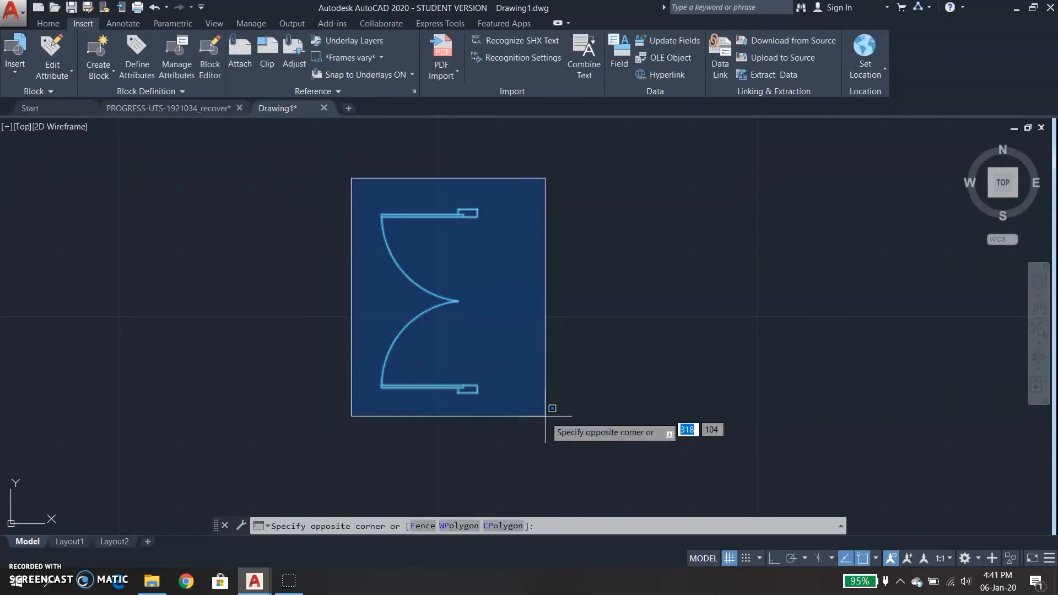
pyautogui.press('Escape')
pyautogui.press('Escape')
pyautogui.scroll(-4, 500, 326)
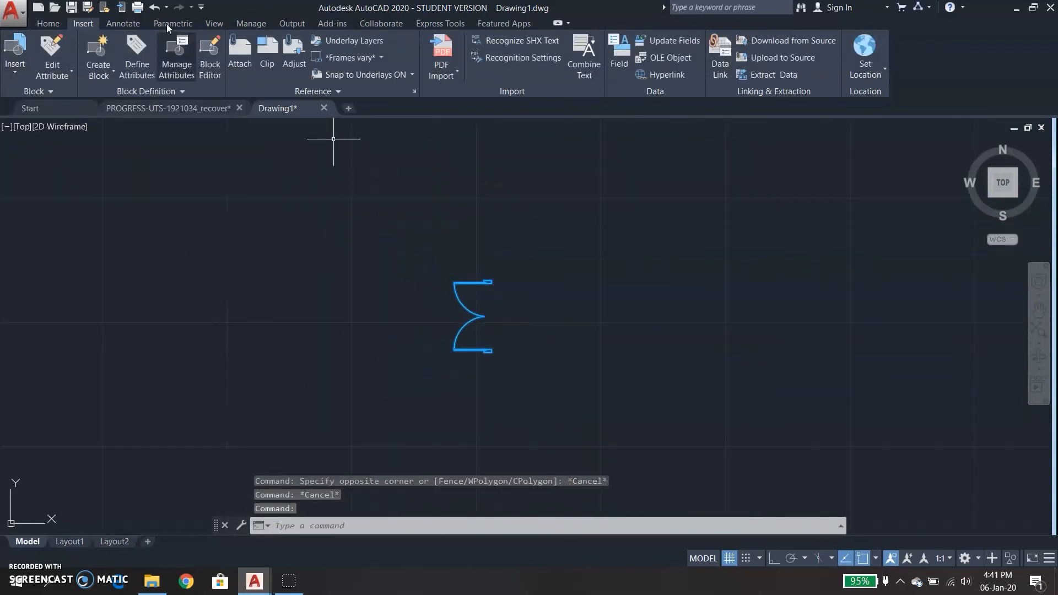
pyautogui.click(48, 24)
pyautogui.click(186, 58)
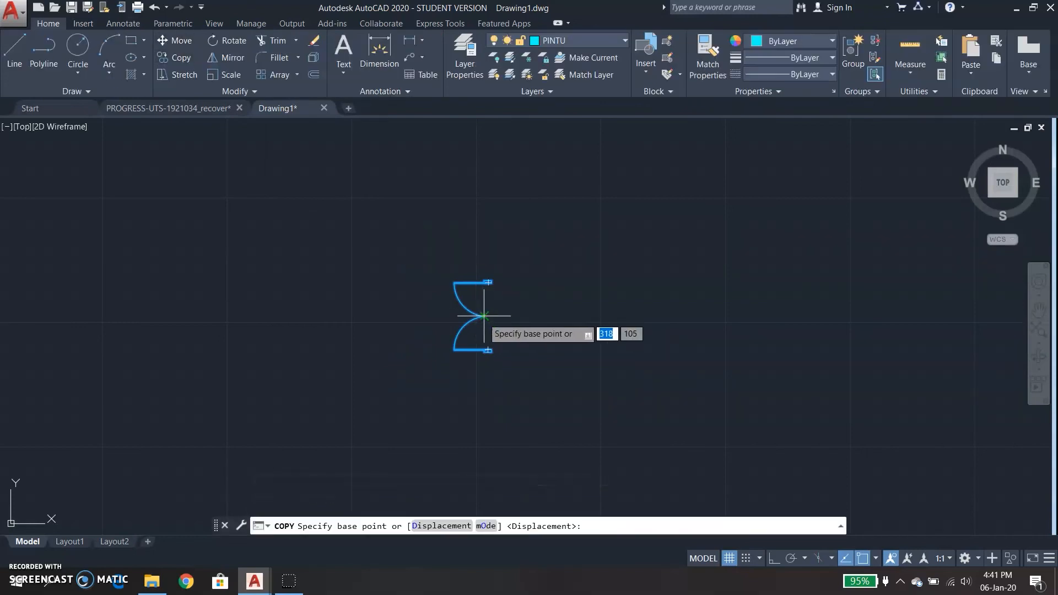
pyautogui.click(484, 317)
pyautogui.scroll(5, 484, 317)
pyautogui.scroll(-6, 480, 284)
pyautogui.scroll(4, 483, 346)
pyautogui.scroll(5, 475, 352)
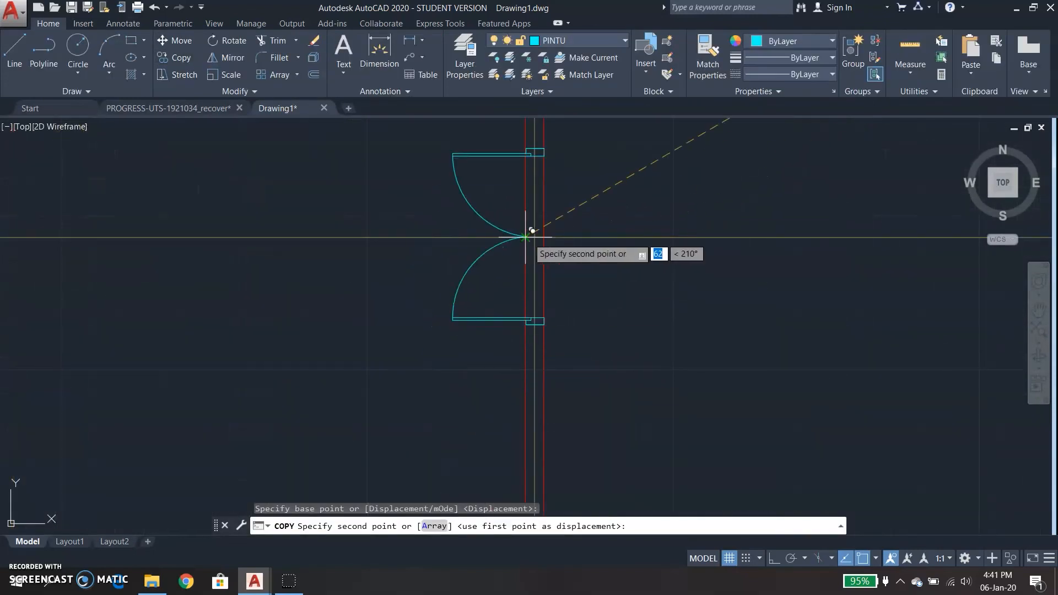
pyautogui.scroll(-8, 578, 295)
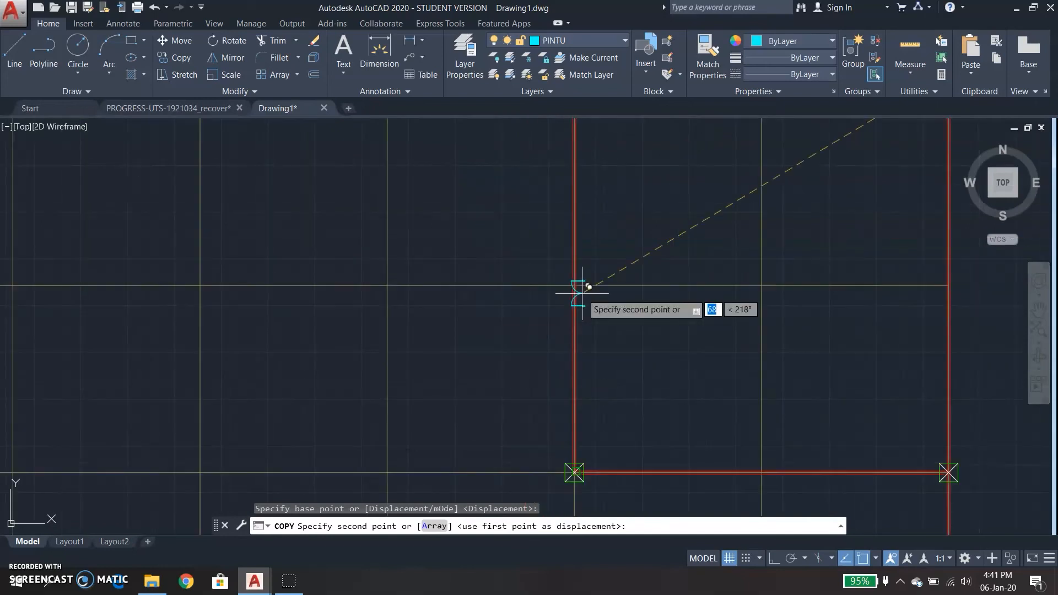
pyautogui.scroll(6, 586, 279)
pyautogui.press('Escape')
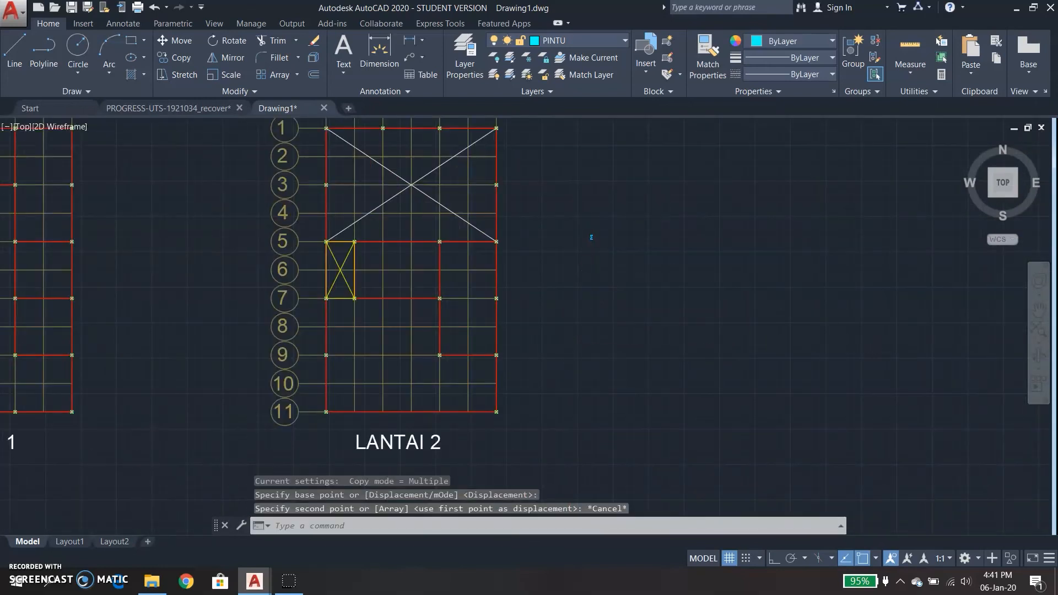
# Rotate the double door beside the LANTAI 2 plan 180° about the point where its leaves meet, with Ortho on.
pyautogui.click(547, 322)
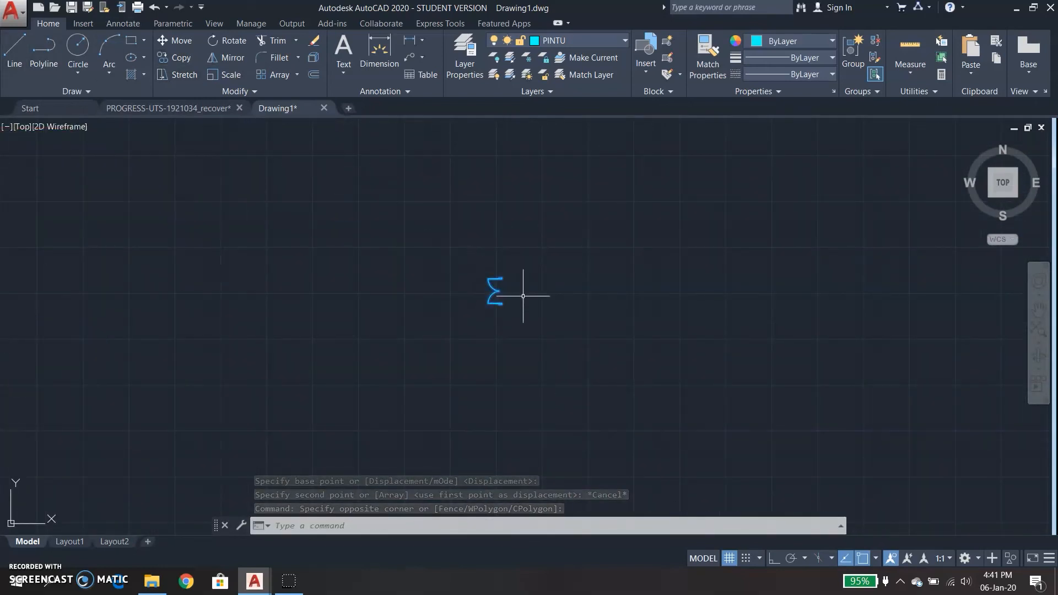
pyautogui.click(221, 40)
pyautogui.scroll(8, 499, 300)
pyautogui.click(501, 319)
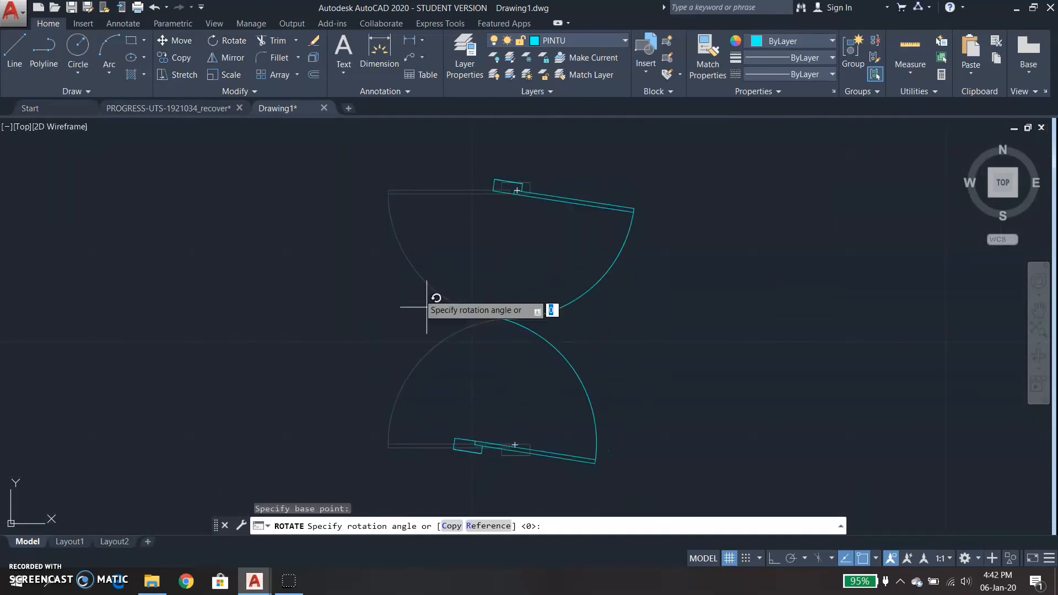
pyautogui.click(774, 558)
pyautogui.click(342, 229)
# Copy the double door onto the axis E wall at axis 8 on LANTAI 2, plus a spare copy inside the room above axis 7.
pyautogui.click(768, 484)
pyautogui.click(419, 155)
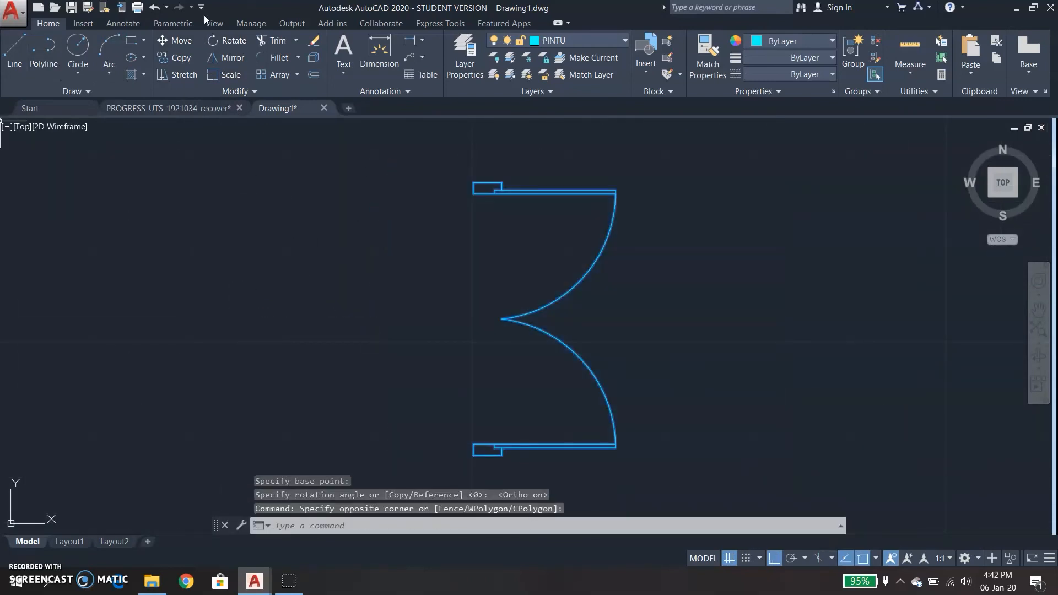
pyautogui.click(178, 58)
pyautogui.click(501, 318)
pyautogui.scroll(-6, 347, 267)
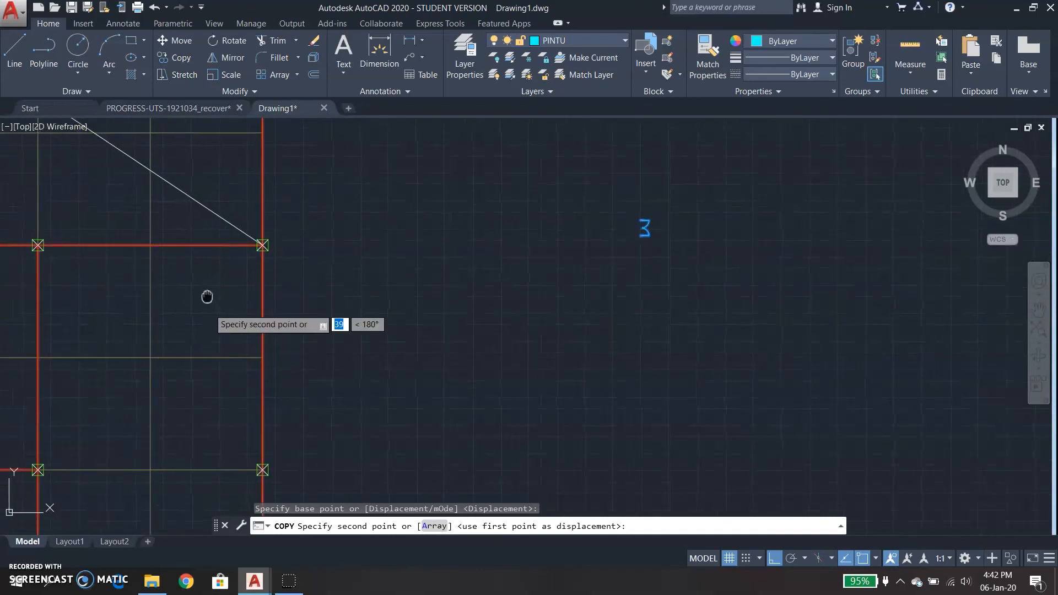
pyautogui.click(774, 558)
pyautogui.scroll(5, 237, 337)
pyautogui.scroll(-6, 312, 237)
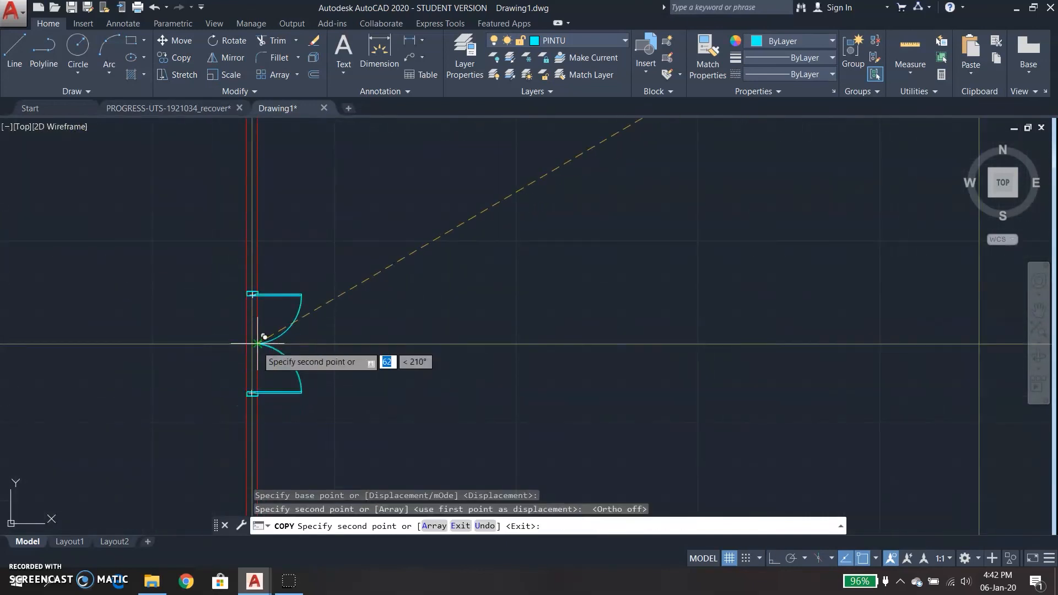
pyautogui.scroll(4, 307, 303)
pyautogui.click(347, 334)
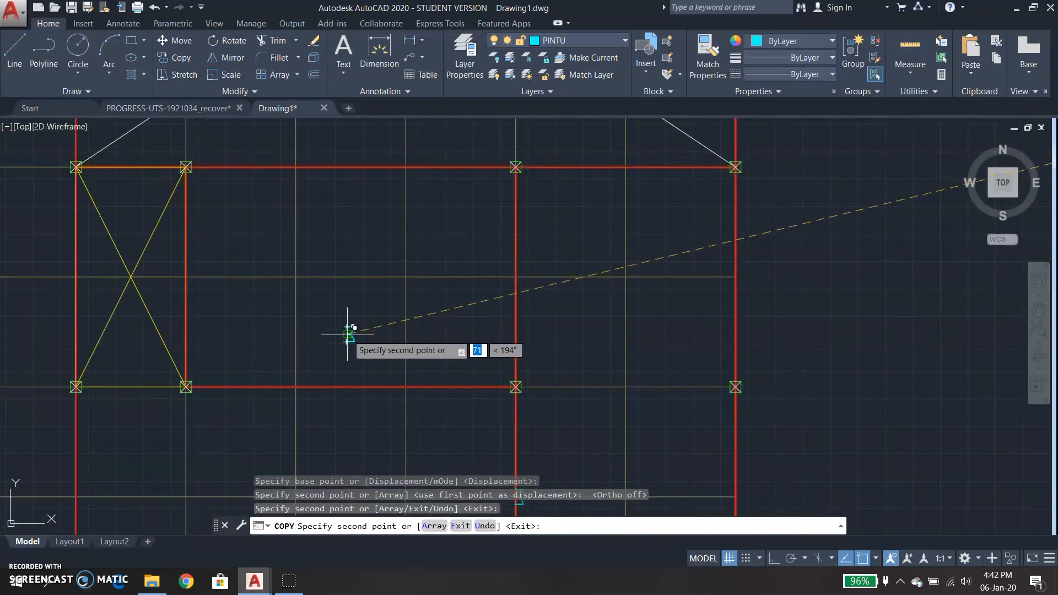
pyautogui.press('Escape')
# Rotate the spare door inside the LANTAI 2 room 90° about its leaves' meeting point so that it opens upward.
pyautogui.click(228, 41)
pyautogui.click(775, 558)
pyautogui.scroll(8, 394, 359)
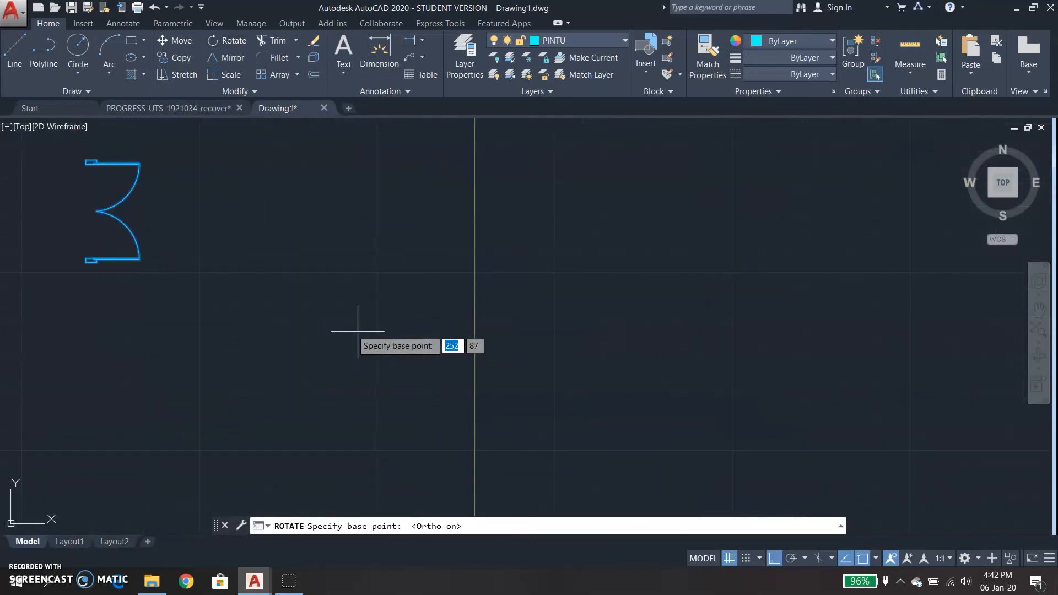
pyautogui.click(97, 211)
pyautogui.click(97, 138)
# Try to move the rotated spare door onto the axis 7 wall of LANTAI 2, then undo the move.
pyautogui.click(43, 155)
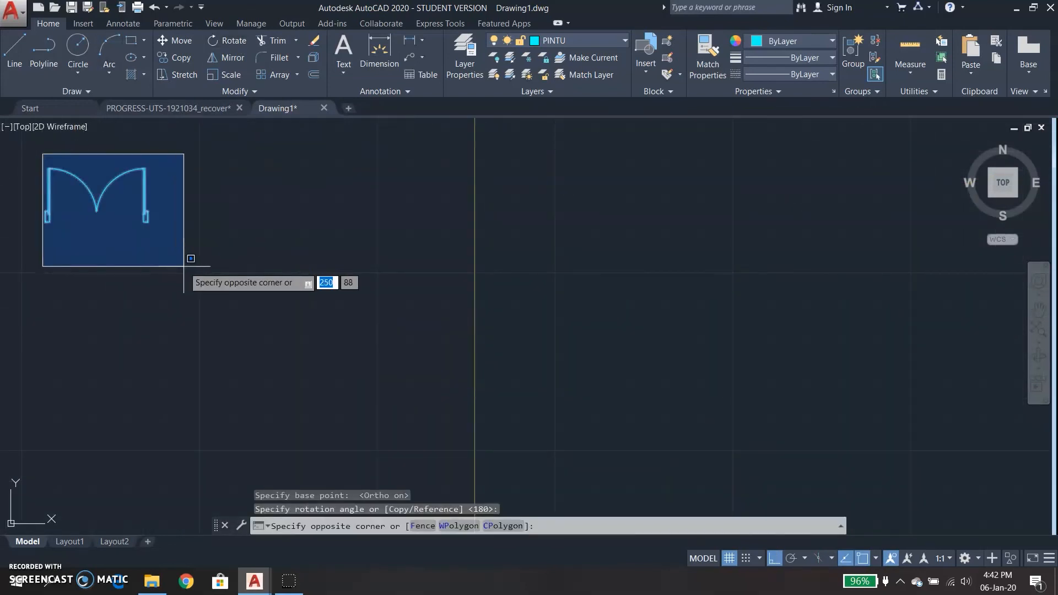
pyautogui.press('Escape')
pyautogui.click(774, 559)
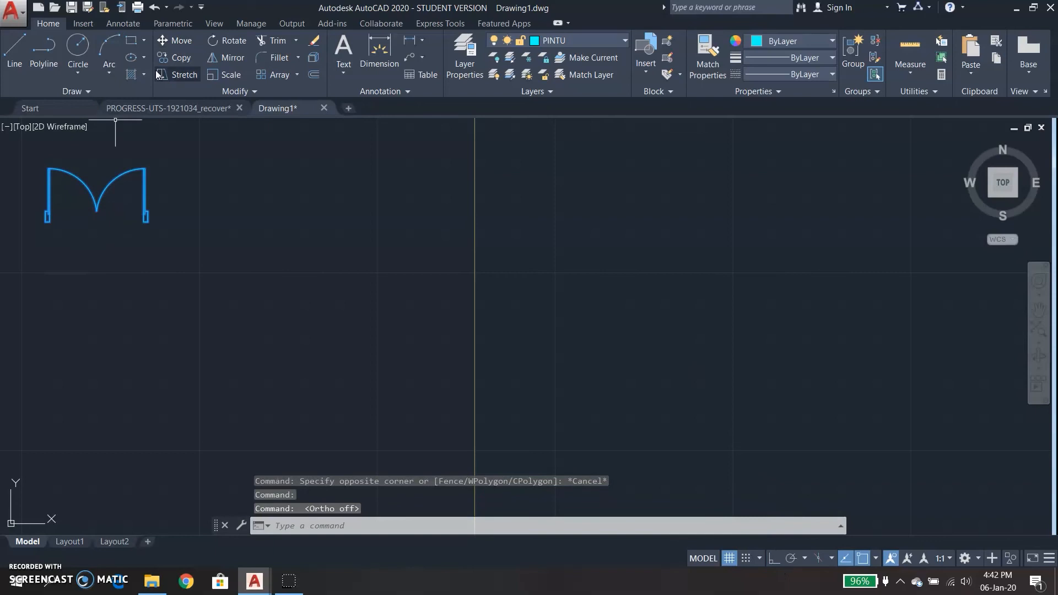
pyautogui.click(176, 41)
pyautogui.click(97, 211)
pyautogui.scroll(-8, 220, 281)
pyautogui.moveTo(182, 284); pyautogui.dragTo(369, 363, button='middle')
pyautogui.scroll(4, 400, 375)
pyautogui.scroll(4, 384, 379)
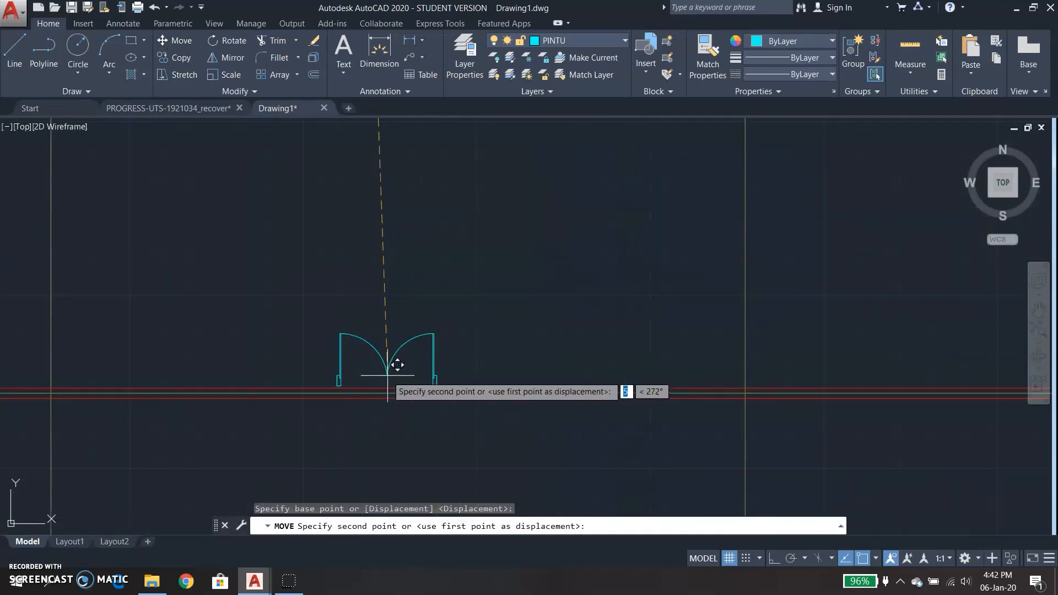
pyautogui.press('Return')
pyautogui.hotkey('ctrl', 'z')
# Move the upward-opening door from its leaves' meeting point onto the axis 7 wall at axis C on LANTAI 2.
pyautogui.scroll(-5, 378, 378)
pyautogui.click(242, 294)
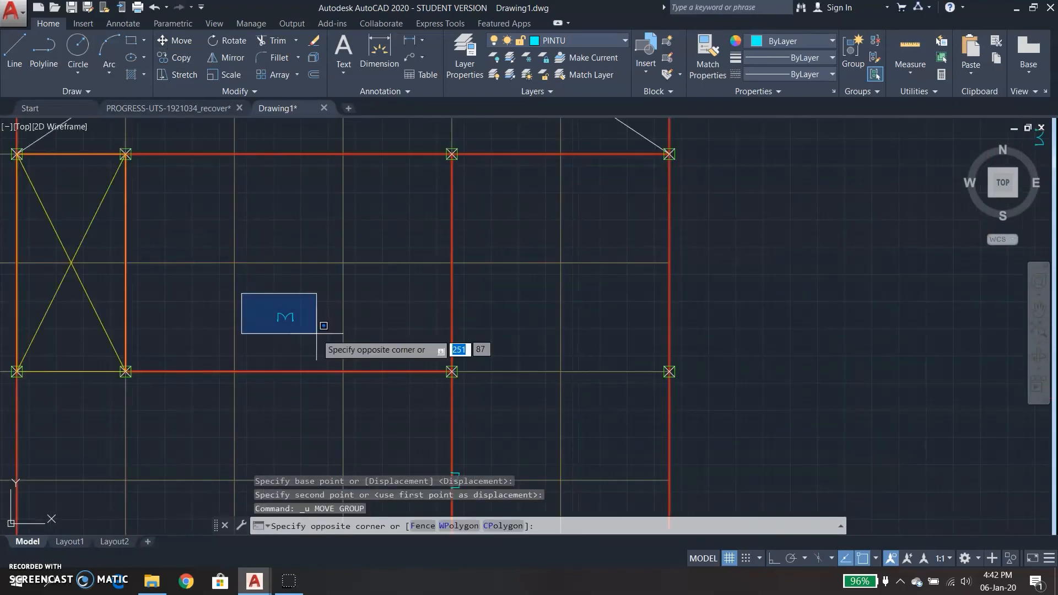
pyautogui.click(317, 333)
pyautogui.click(175, 41)
pyautogui.scroll(4, 309, 292)
pyautogui.click(303, 282)
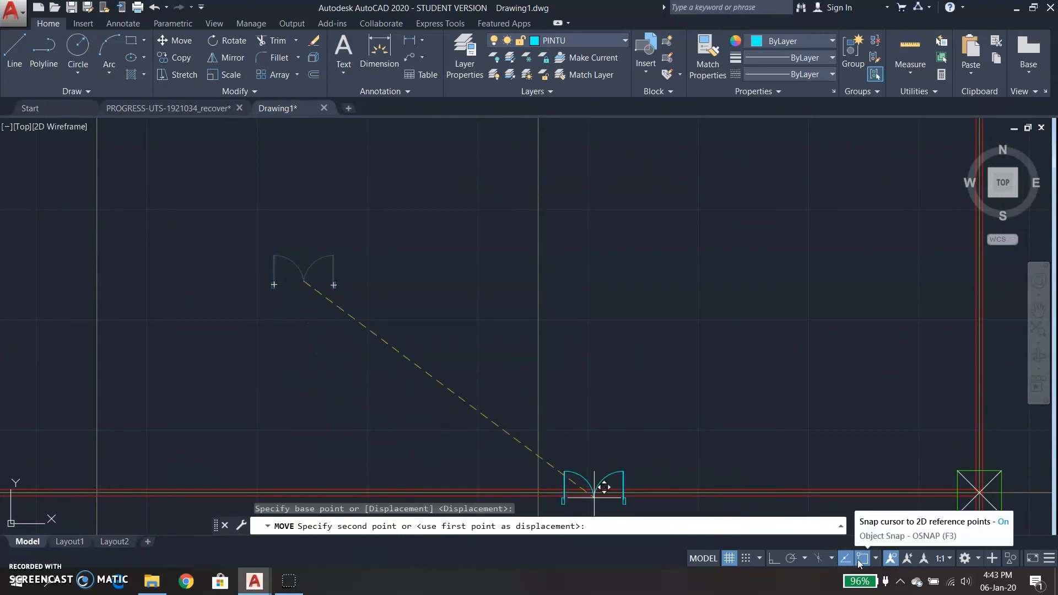
pyautogui.scroll(-4, 308, 469)
pyautogui.scroll(5, 50, 485)
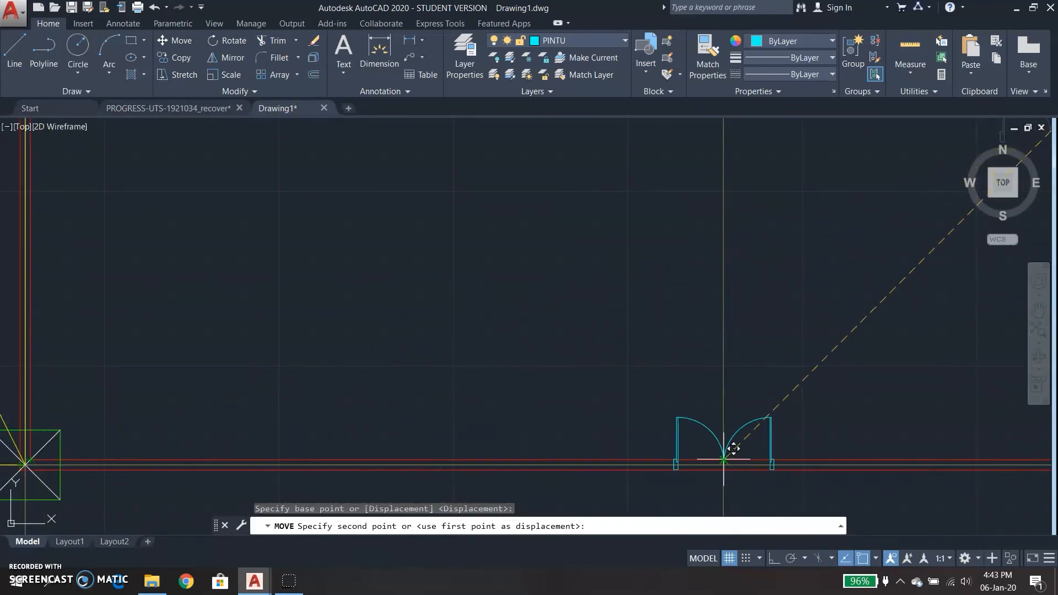
pyautogui.click(724, 459)
# Move the door along the axis 7 wall to about midway between axes C and D.
pyautogui.click(508, 359)
pyautogui.click(708, 465)
pyautogui.click(175, 42)
pyautogui.click(601, 426)
pyautogui.moveTo(775, 414); pyautogui.dragTo(299, 383, button='middle')
pyautogui.click(491, 393)
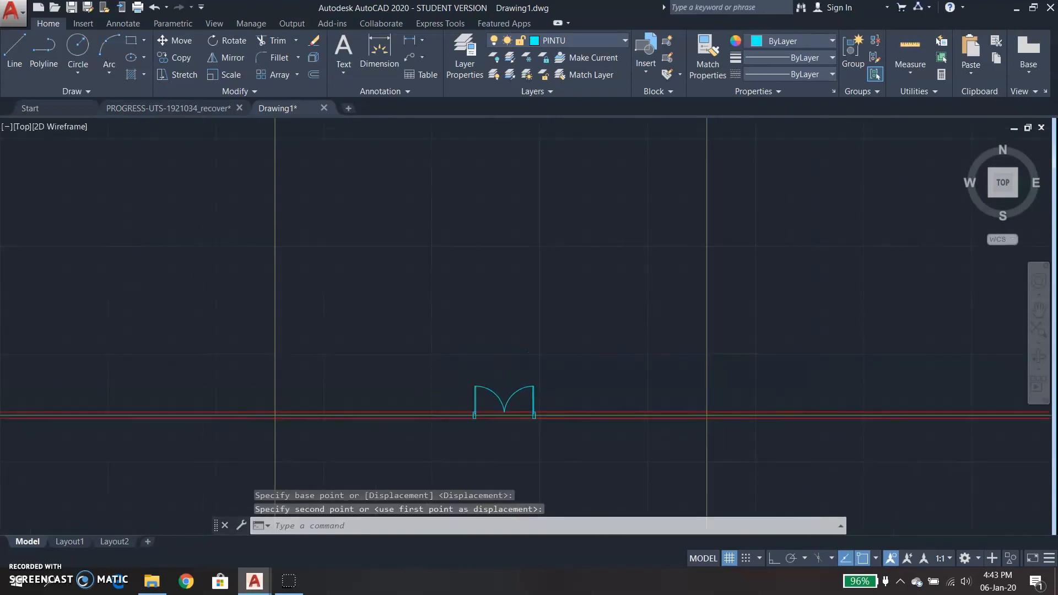
# Copy the upward-opening door from LANTAI 2 onto the axis 3 wall of LANTAI 1, at axes B and D.
pyautogui.scroll(-5, 546, 259)
pyautogui.moveTo(182, 189); pyautogui.dragTo(425, 267, button='middle')
pyautogui.scroll(2, 400, 251)
pyautogui.scroll(-7, 392, 245)
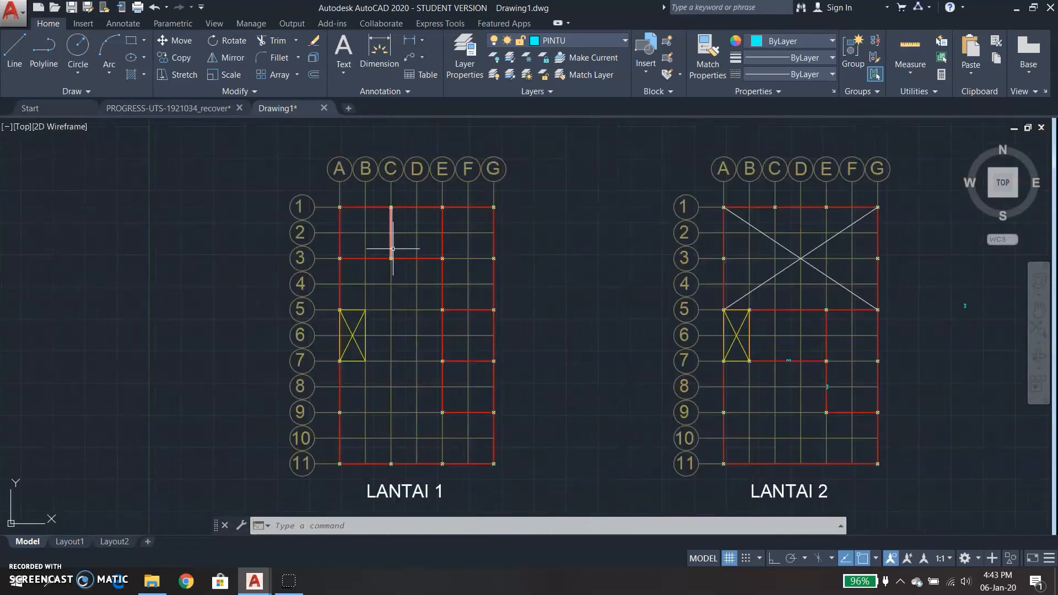
pyautogui.scroll(7, 537, 281)
pyautogui.scroll(-4, 531, 293)
pyautogui.scroll(4, 496, 298)
pyautogui.scroll(6, 491, 310)
pyautogui.press('Escape')
pyautogui.click(480, 288)
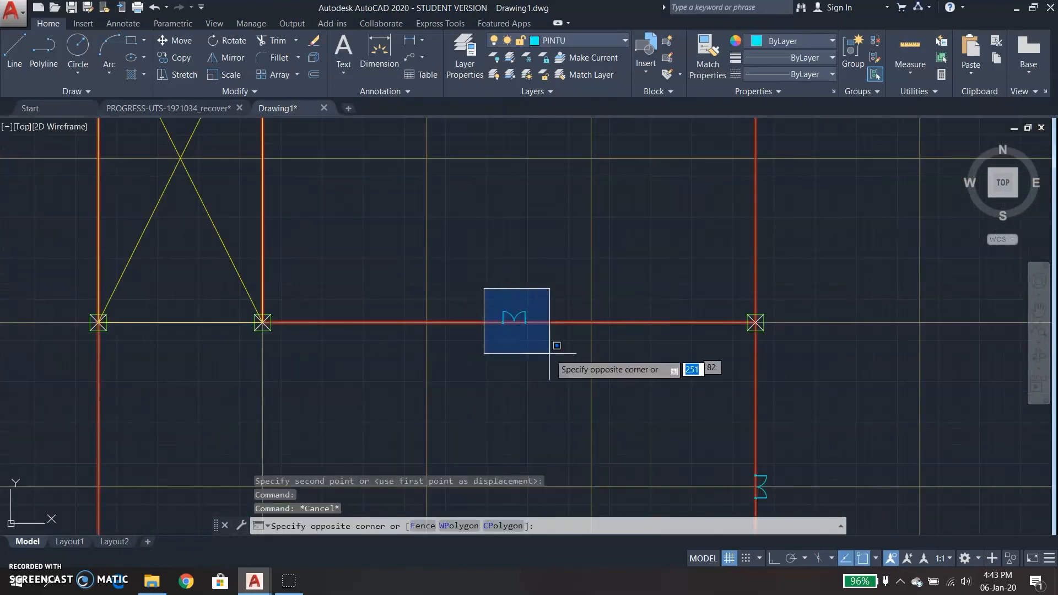
pyautogui.click(550, 355)
pyautogui.click(177, 57)
pyautogui.scroll(5, 525, 324)
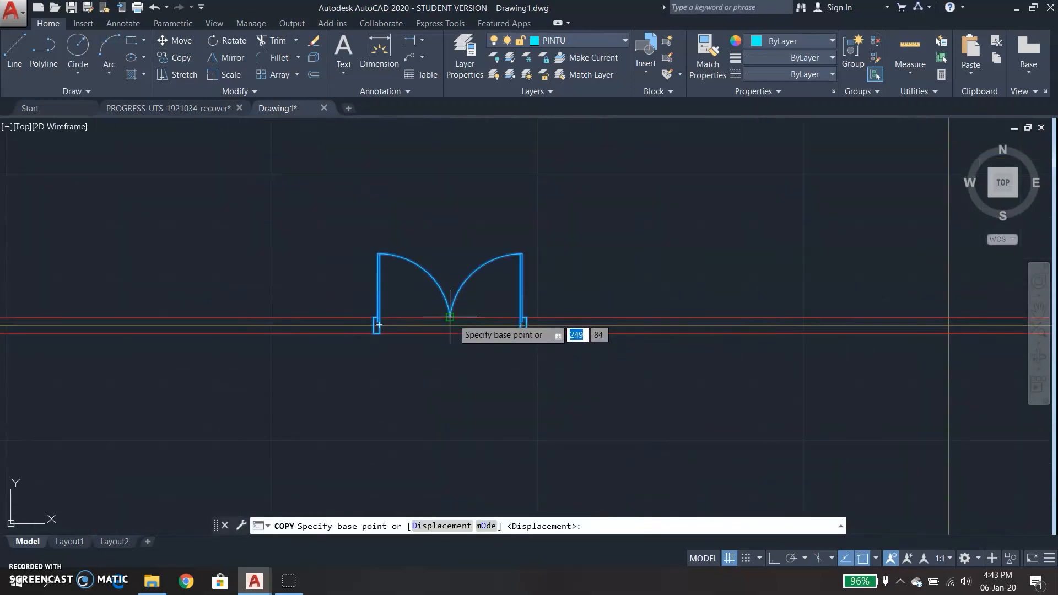
pyautogui.click(450, 317)
pyautogui.scroll(-8, 441, 325)
pyautogui.scroll(5, 504, 360)
pyautogui.scroll(-3, 508, 402)
pyautogui.scroll(-6, 510, 405)
pyautogui.scroll(11, 605, 373)
pyautogui.click(571, 390)
# Place another copy of the door on the axis 11 wall of LANTAI 1 at axis D and end the copying.
pyautogui.scroll(-15, 571, 380)
pyautogui.scroll(9, 540, 386)
pyautogui.scroll(15, 557, 374)
pyautogui.click(524, 382)
pyautogui.scroll(-18, 551, 377)
pyautogui.scroll(3, 675, 335)
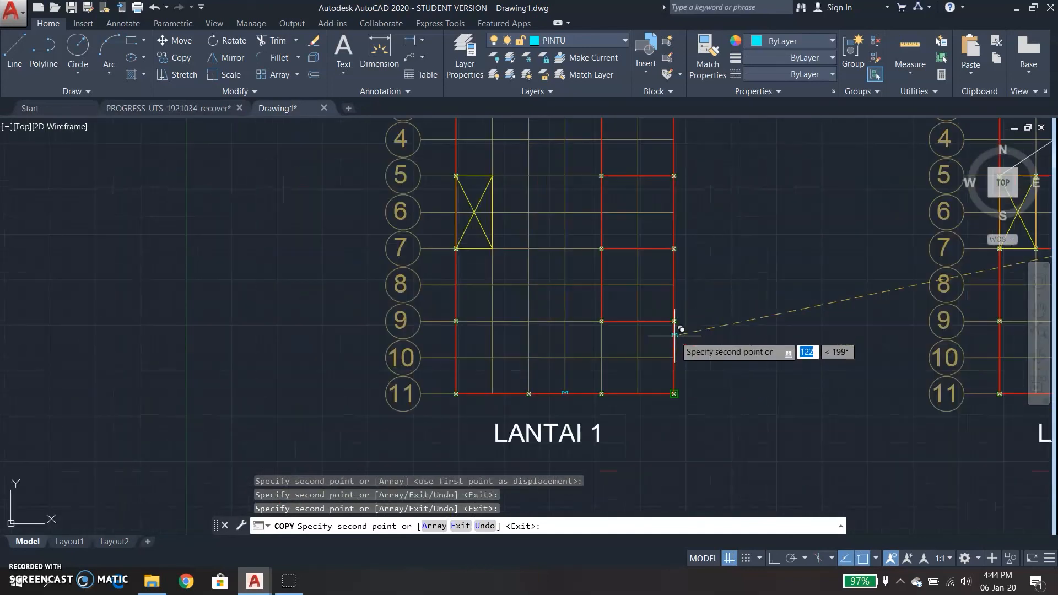
pyautogui.scroll(-3, 661, 320)
pyautogui.press('Escape')
pyautogui.scroll(3, 805, 309)
pyautogui.click(850, 298)
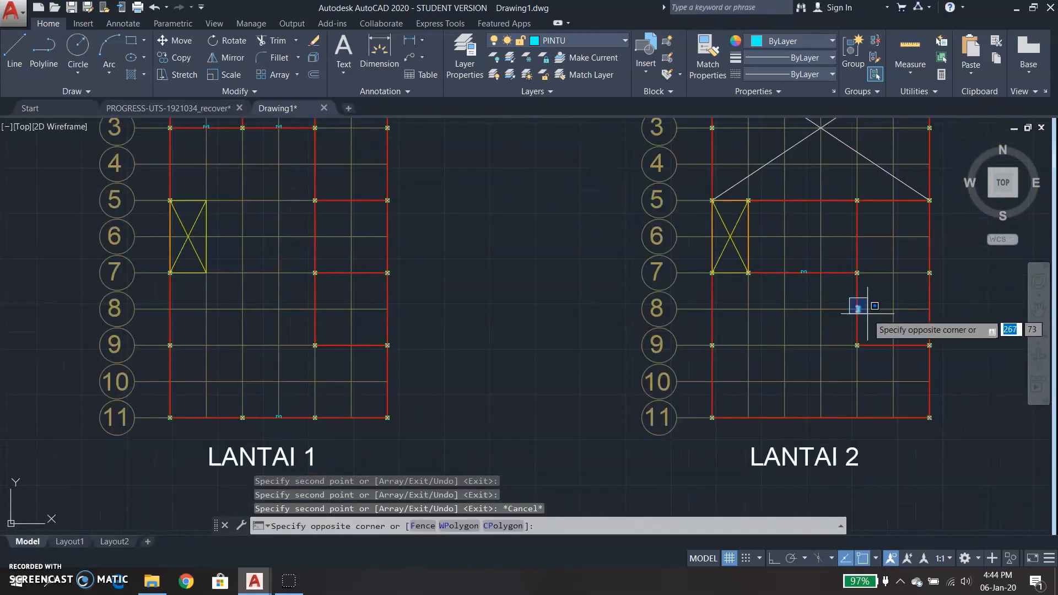
pyautogui.click(868, 312)
pyautogui.click(173, 41)
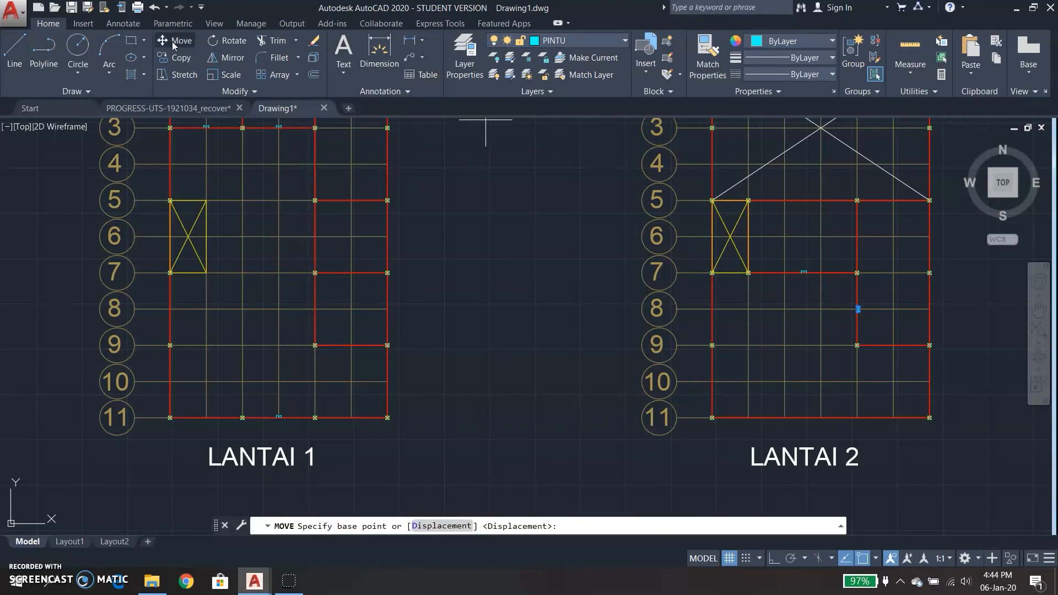
pyautogui.click(186, 58)
pyautogui.scroll(4, 899, 368)
pyautogui.press('Escape')
# Copy the sideways-opening door from the axis E wall of LANTAI 2 onto the axis E wall of LANTAI 1 at axis 8.
pyautogui.click(779, 192)
pyautogui.click(820, 245)
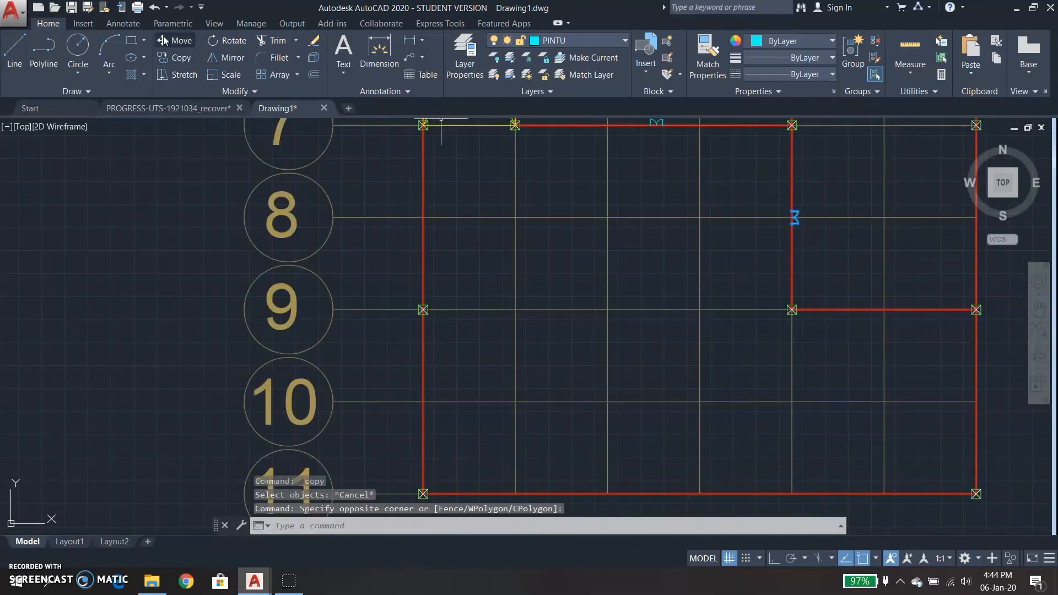
pyautogui.click(185, 58)
pyautogui.scroll(5, 794, 218)
pyautogui.click(794, 218)
pyautogui.scroll(-8, 442, 230)
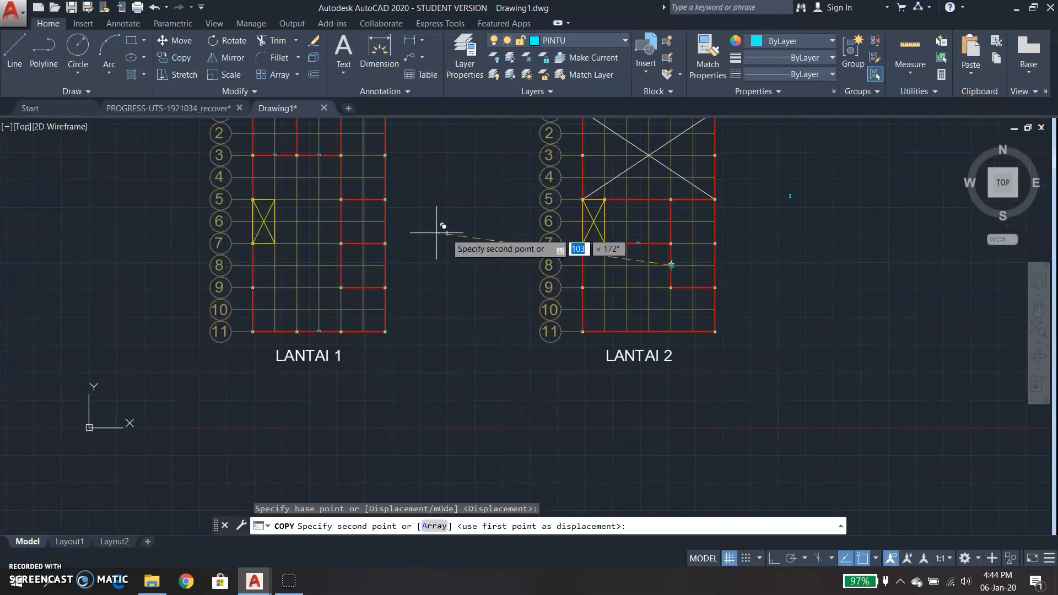
pyautogui.scroll(5, 379, 272)
pyautogui.click(357, 332)
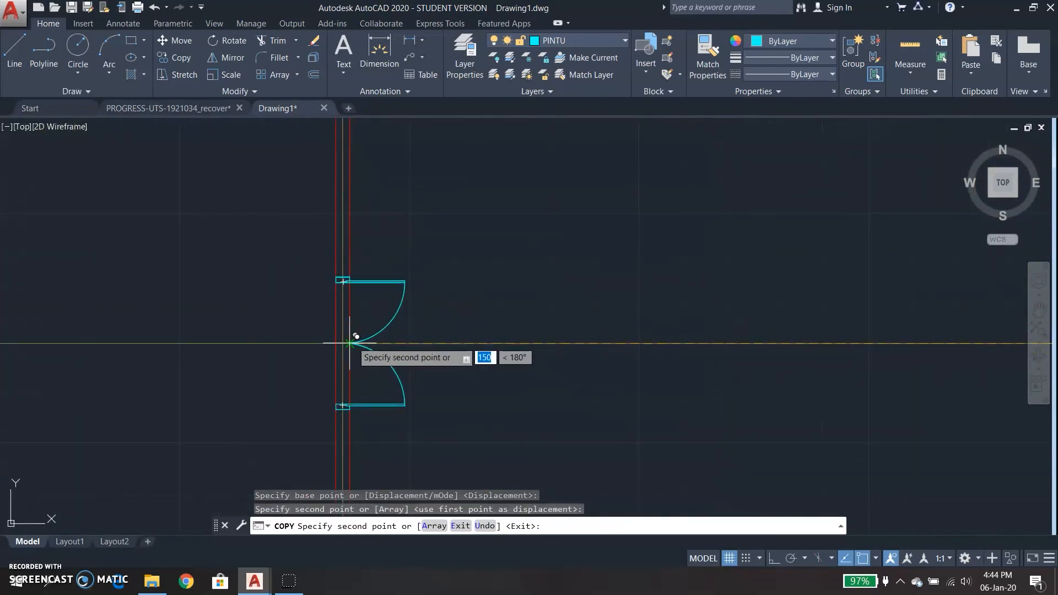
# Place two more door copies on the axis E wall of LANTAI 1, at axes 6 and 4, and end the copying.
pyautogui.scroll(-3, 334, 298)
pyautogui.scroll(6, 325, 349)
pyautogui.click(256, 345)
pyautogui.scroll(-9, 298, 358)
pyautogui.scroll(8, 298, 291)
pyautogui.scroll(3, 298, 412)
pyautogui.click(278, 364)
pyautogui.scroll(-8, 349, 338)
pyautogui.scroll(2, 342, 407)
pyautogui.press('Escape')
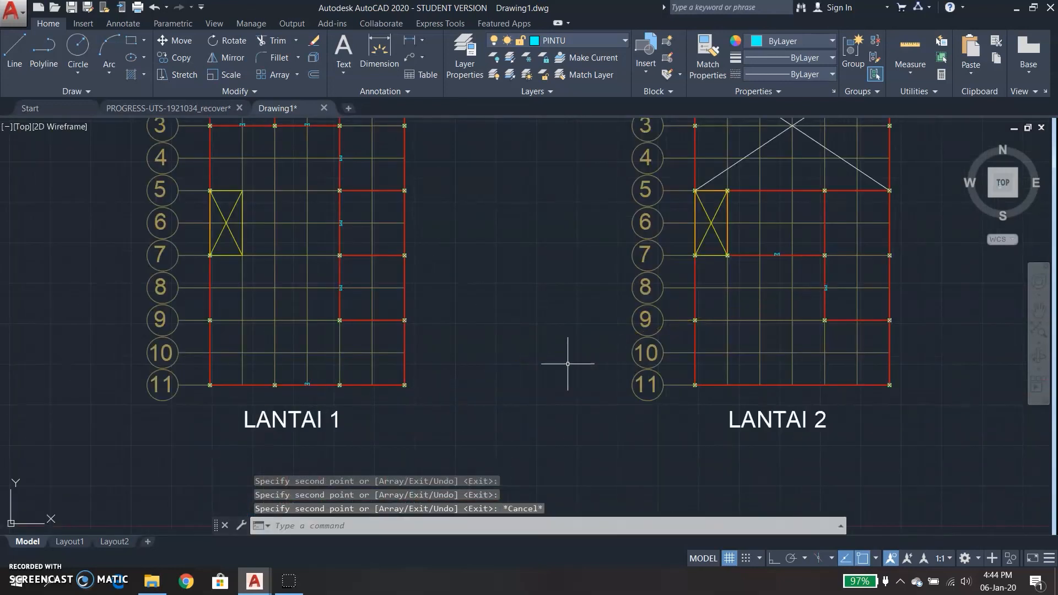
# Delete the spare door block lying outside the LANTAI 2 plan.
pyautogui.scroll(-3, 681, 352)
pyautogui.click(731, 314)
pyautogui.click(751, 345)
pyautogui.press('Delete')
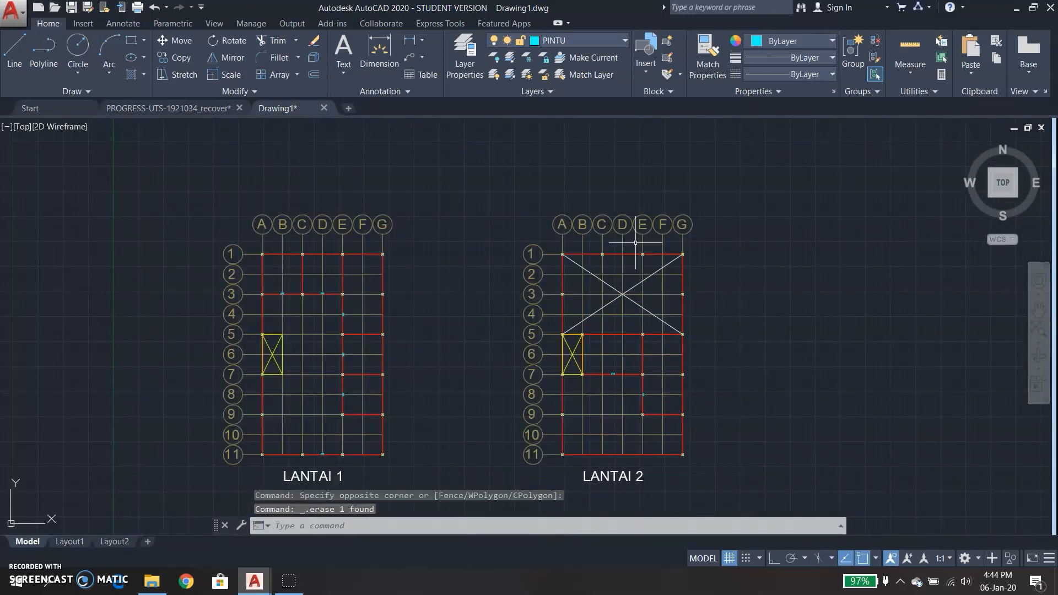
# Make JENDELA the current layer and open DesignCenter.
pyautogui.click(625, 41)
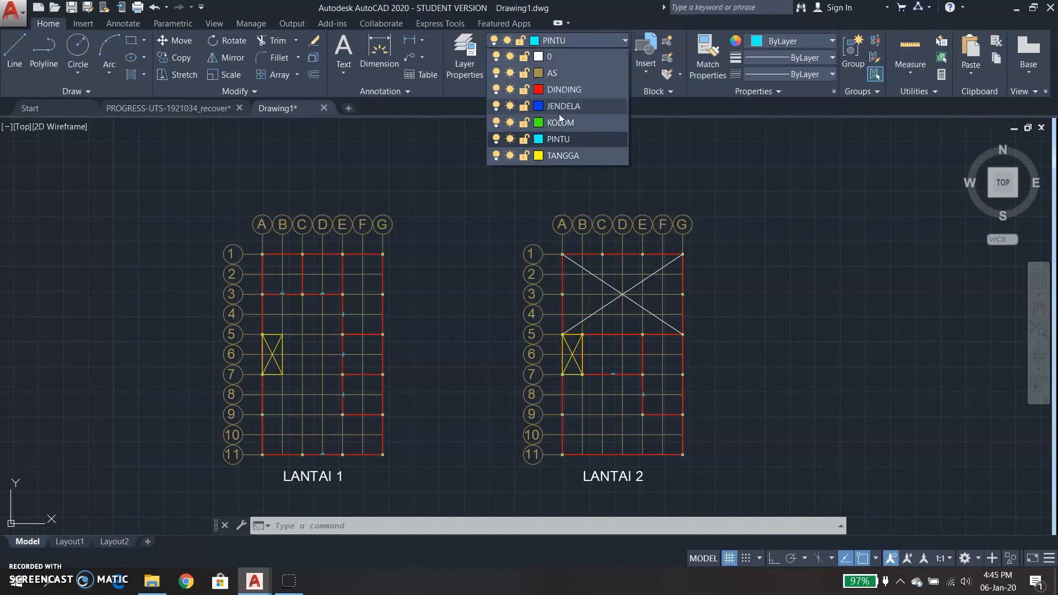
pyautogui.click(560, 107)
pyautogui.write('DC')
pyautogui.press('Return')
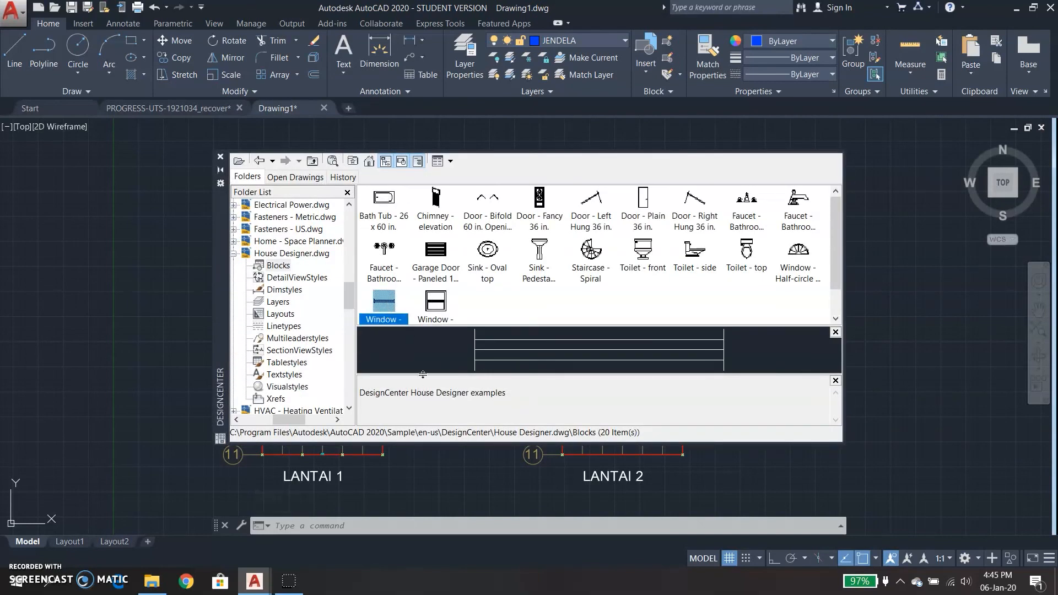
# Insert the "Window - Wood Frame 36 in. Wide plan" block at scale 1 by the axis 11 wall of LANTAI 1.
pyautogui.doubleClick(383, 303)
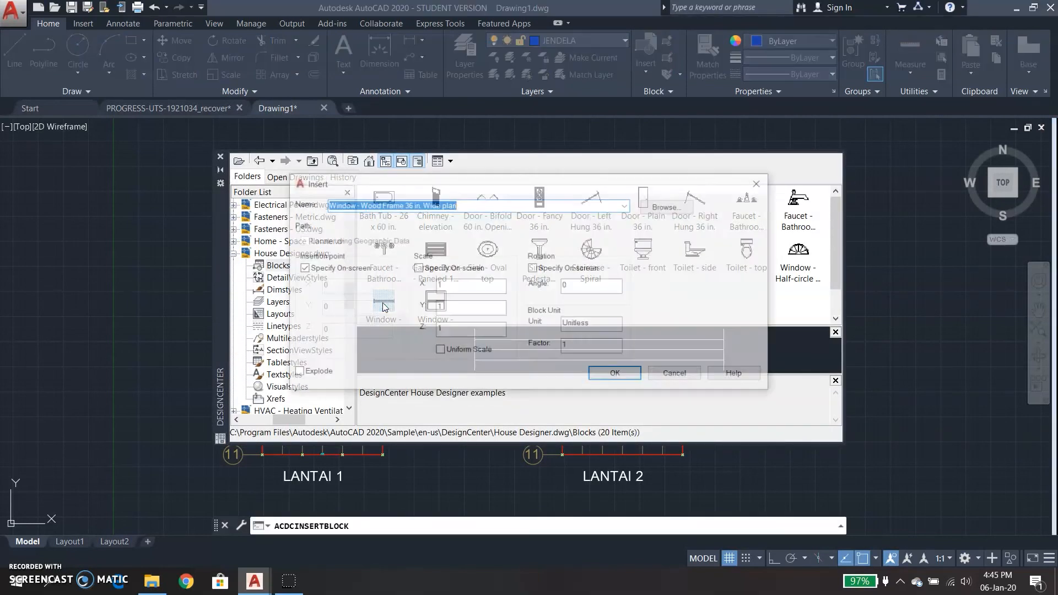
pyautogui.click(610, 373)
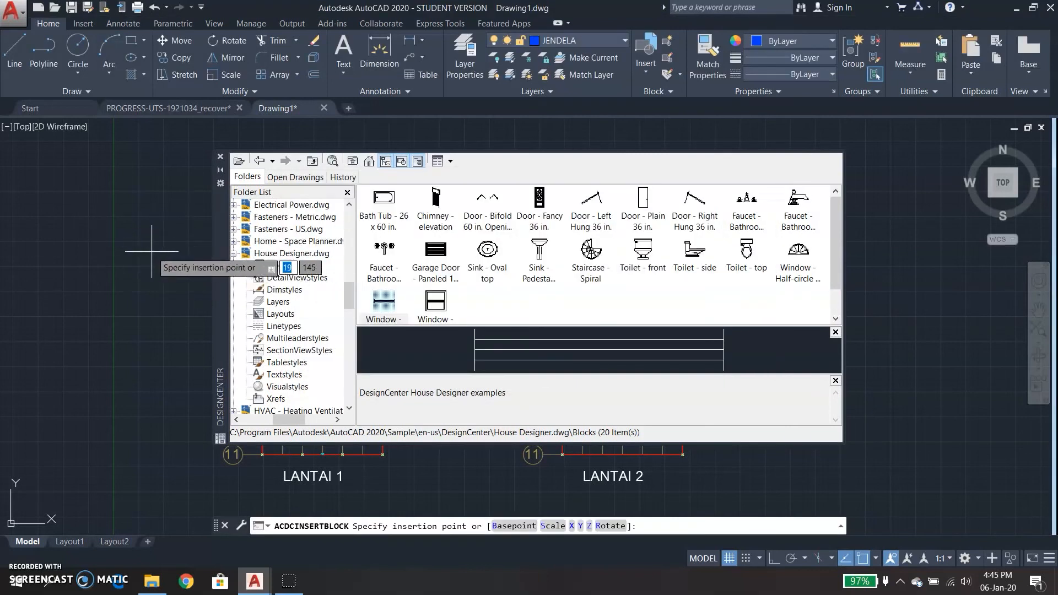
pyautogui.scroll(10, 259, 288)
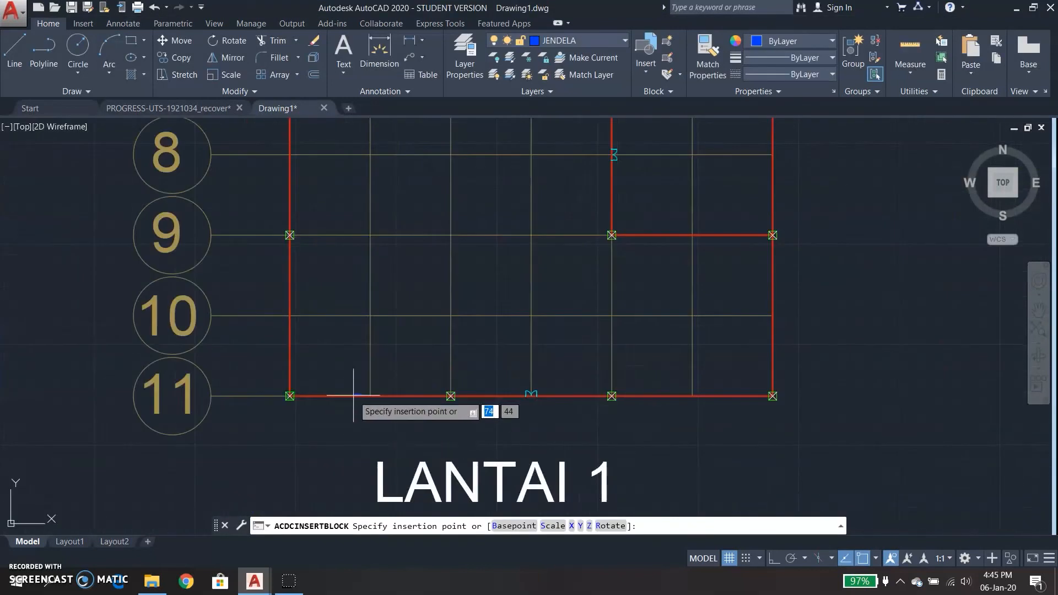
pyautogui.click(431, 380)
pyautogui.scroll(5, 406, 385)
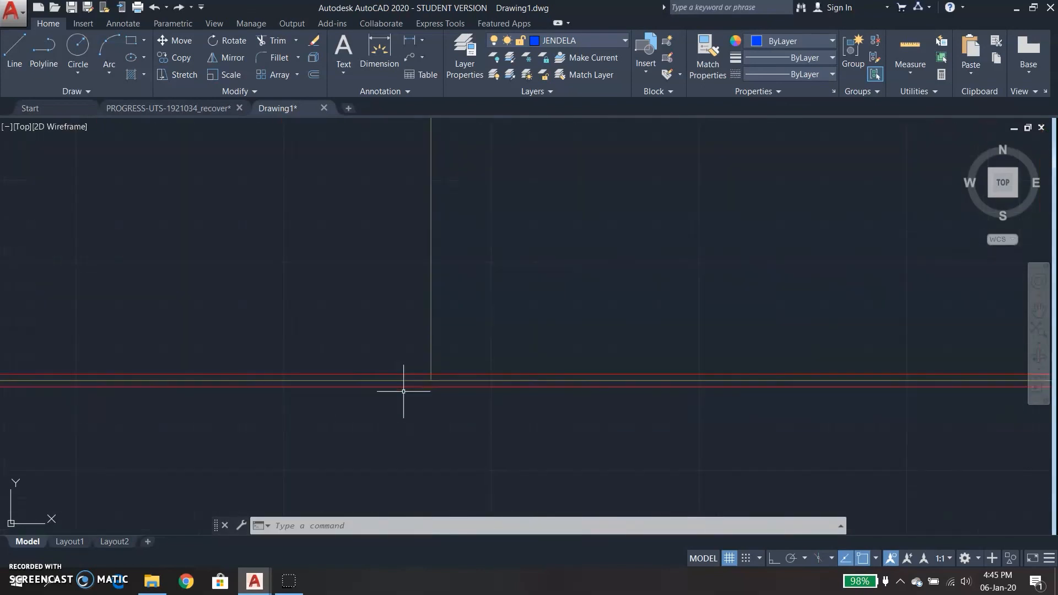
# Move the window along the axis 11 wall of LANTAI 1 and centre it on axis B.
pyautogui.click(180, 42)
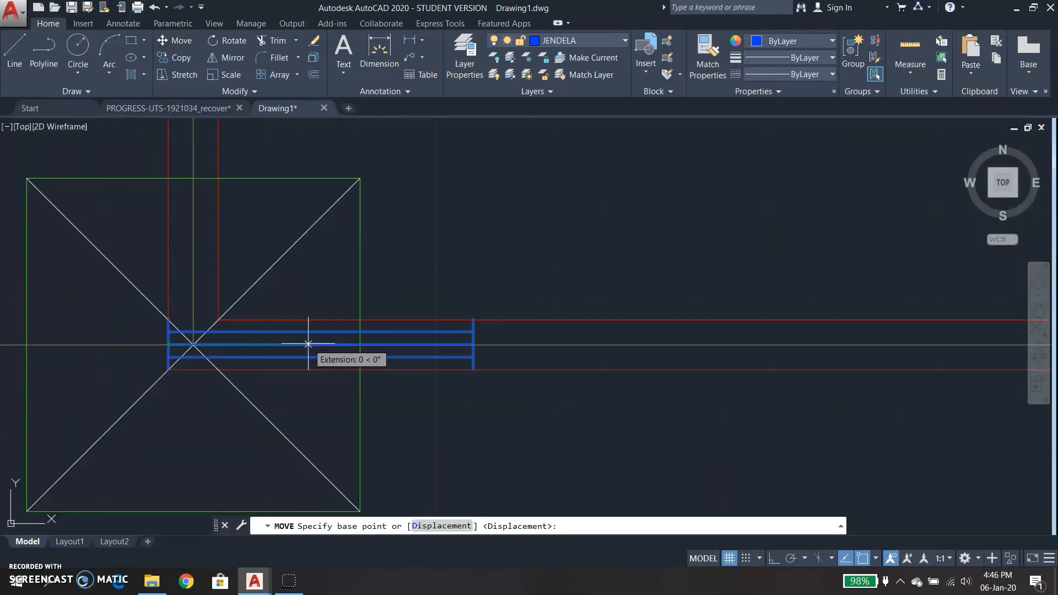
pyautogui.click(308, 344)
pyautogui.scroll(-5, 485, 330)
pyautogui.scroll(5, 425, 293)
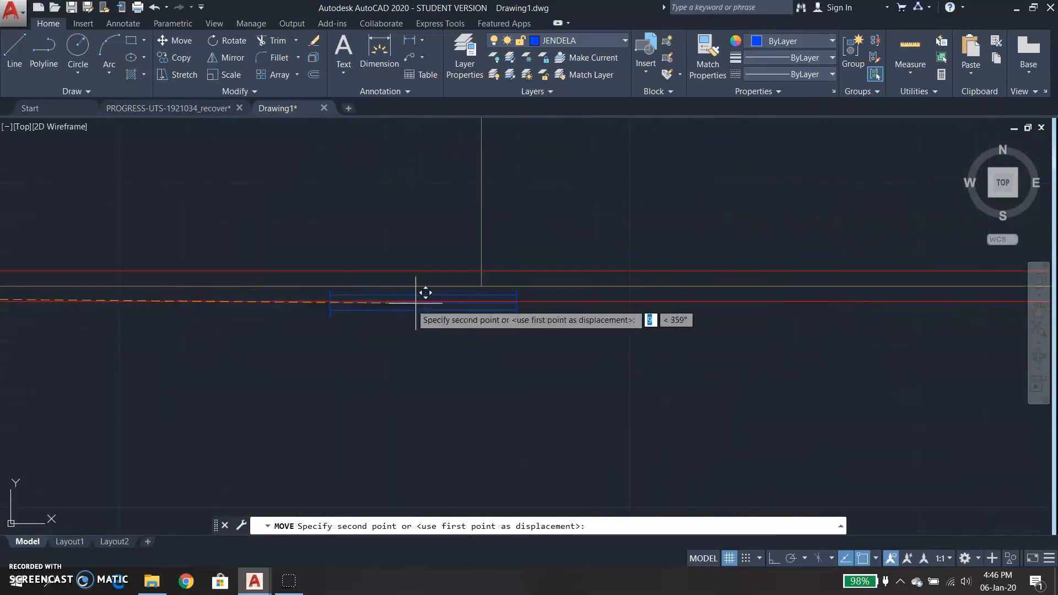
pyautogui.click(491, 276)
pyautogui.click(181, 42)
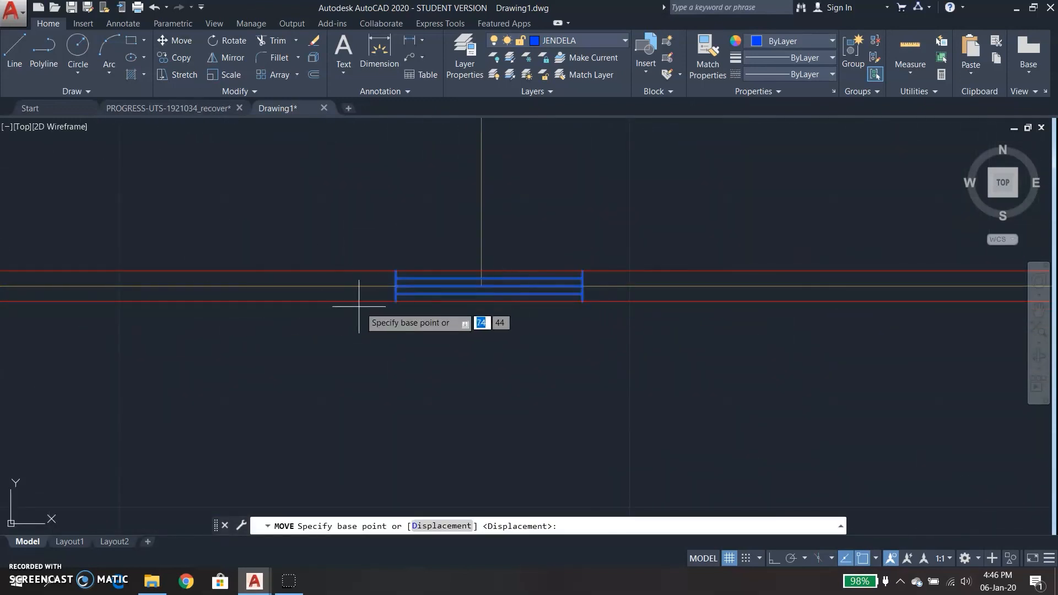
pyautogui.click(492, 286)
pyautogui.click(481, 285)
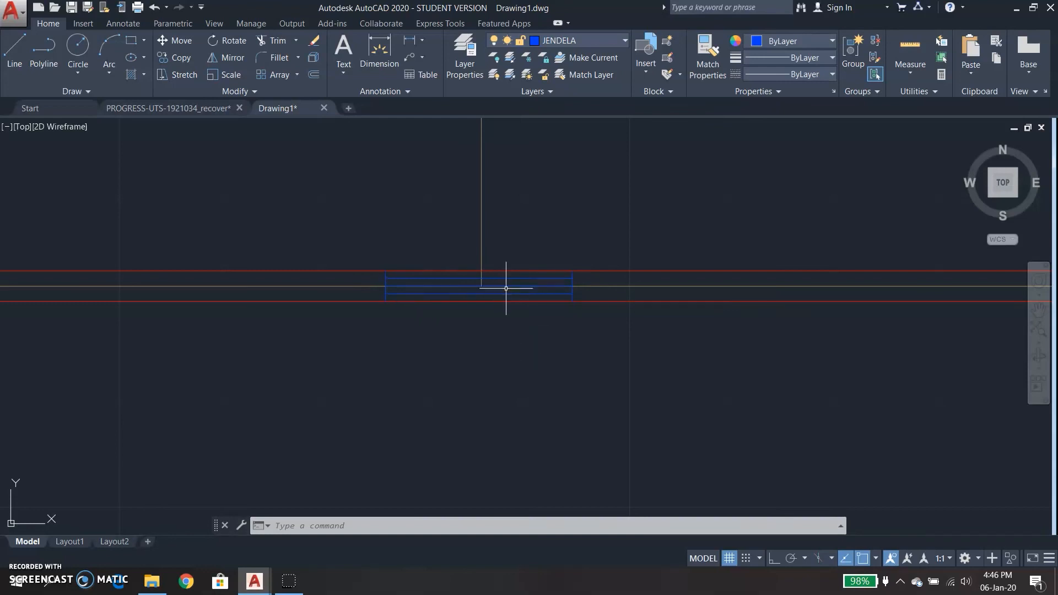
# Move the window from axis B to axis F on the axis 11 wall of LANTAI 1.
pyautogui.click(169, 43)
pyautogui.click(482, 286)
pyautogui.scroll(-8, 477, 292)
pyautogui.scroll(7, 625, 299)
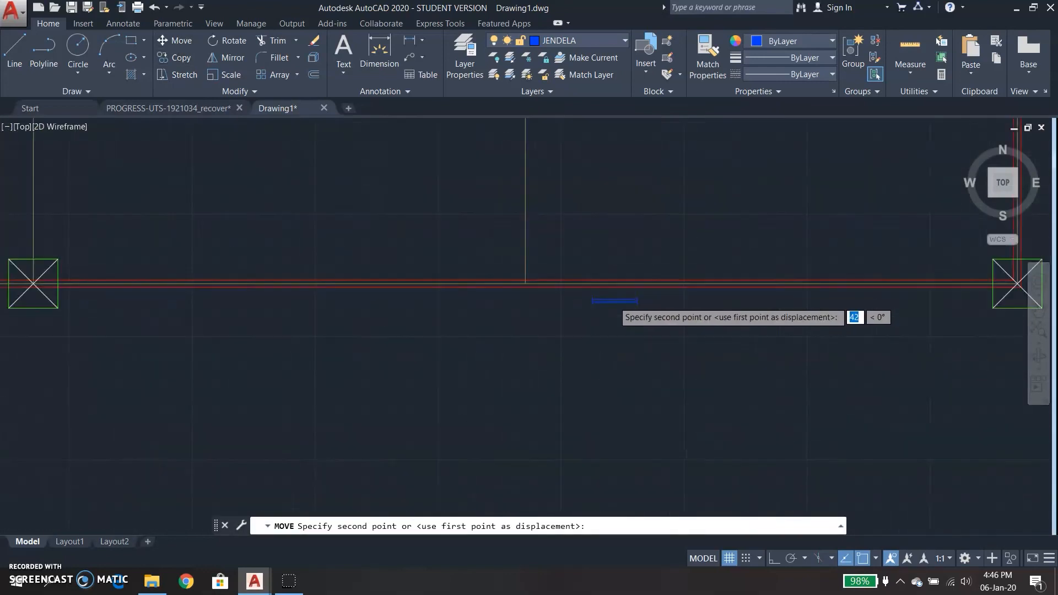
pyautogui.click(392, 255)
pyautogui.scroll(-6, 407, 309)
pyautogui.scroll(5, 421, 402)
pyautogui.scroll(3, 677, 259)
pyautogui.scroll(-5, 365, 133)
pyautogui.moveTo(419, 160); pyautogui.dragTo(420, 308, button='middle')
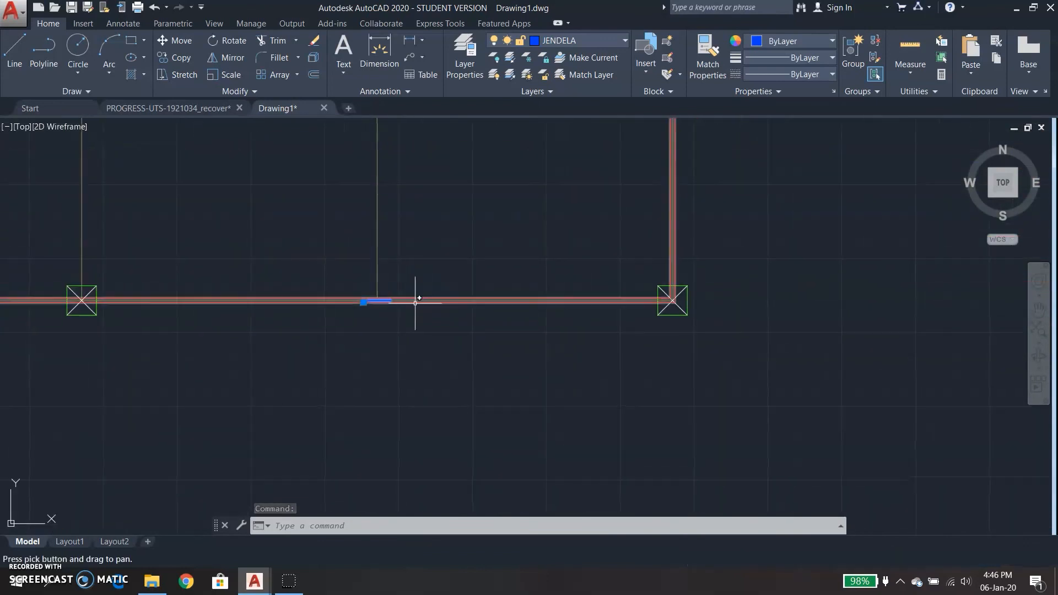
# Move the window from LANTAI 1 onto the axis 9 wall of LANTAI 2 at axis F.
pyautogui.click(175, 40)
pyautogui.scroll(5, 377, 301)
pyautogui.click(402, 267)
pyautogui.scroll(-5, 674, 283)
pyautogui.scroll(3, 432, 241)
pyautogui.scroll(3, 656, 197)
pyautogui.click(507, 233)
pyautogui.scroll(-5, 528, 270)
pyautogui.scroll(5, 467, 283)
pyautogui.scroll(-4, 475, 205)
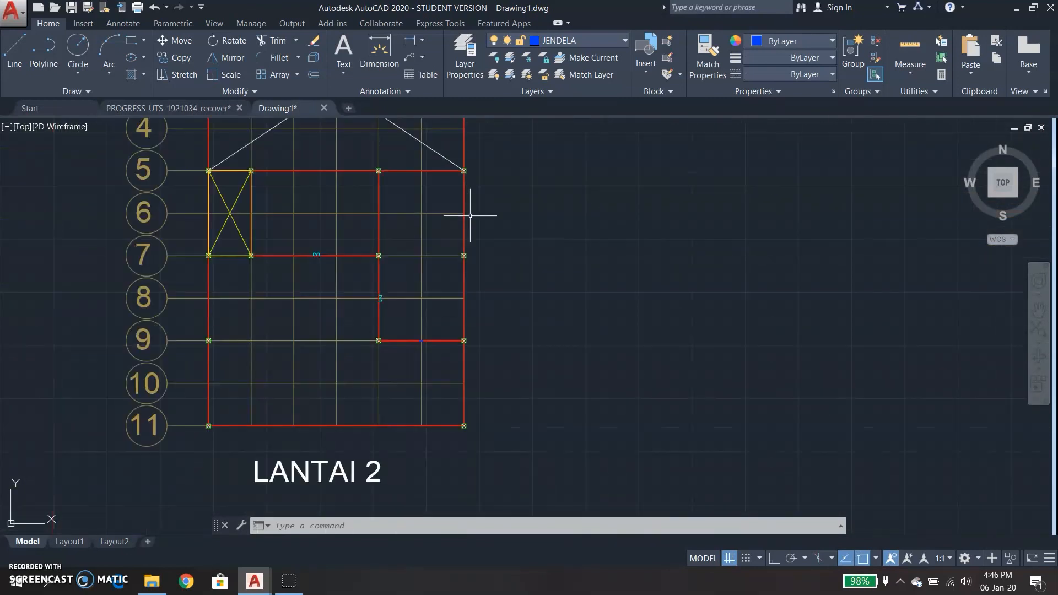
# Copy the window from the axis 9 wall of LANTAI 2 onto the axis 11 wall of LANTAI 1 at axis F.
pyautogui.moveTo(317, 261); pyautogui.dragTo(412, 225, button='middle')
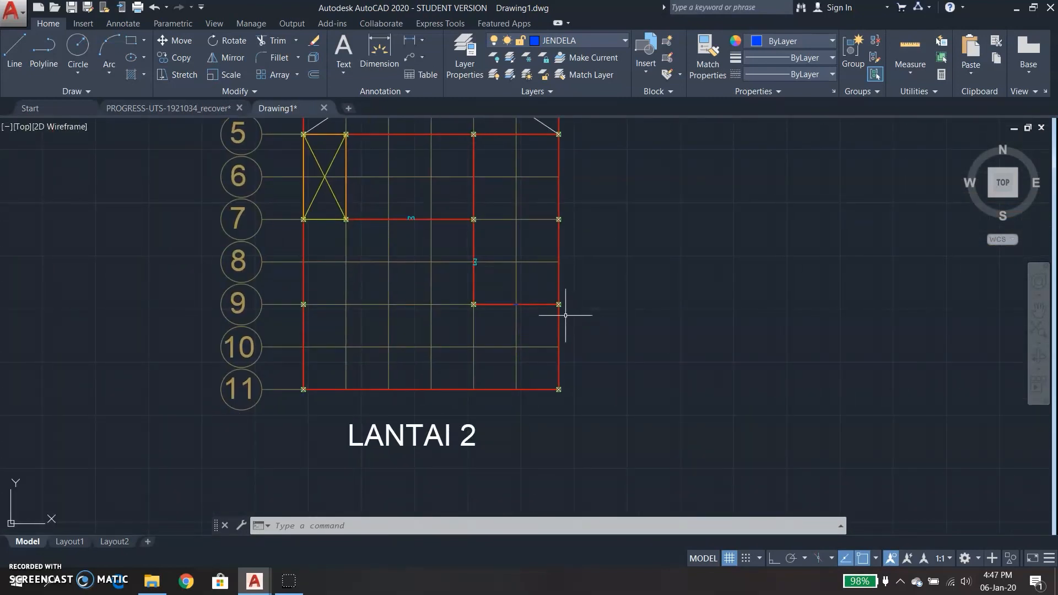
pyautogui.scroll(-2, 431, 286)
pyautogui.scroll(-2, 126, 154)
pyautogui.scroll(4, 477, 406)
pyautogui.scroll(-3, 470, 380)
pyautogui.scroll(3, 268, 384)
pyautogui.scroll(-3, 746, 432)
pyautogui.scroll(3, 763, 378)
pyautogui.scroll(2, 598, 342)
pyautogui.scroll(3, 477, 277)
pyautogui.click(185, 60)
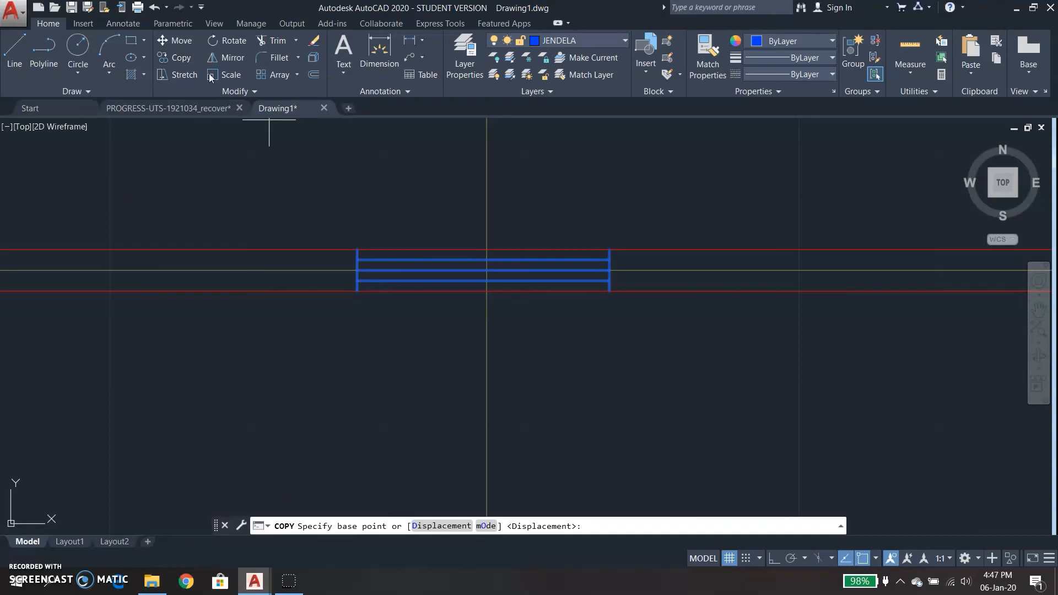
pyautogui.click(486, 270)
pyautogui.scroll(-5, 539, 279)
pyautogui.scroll(4, 393, 320)
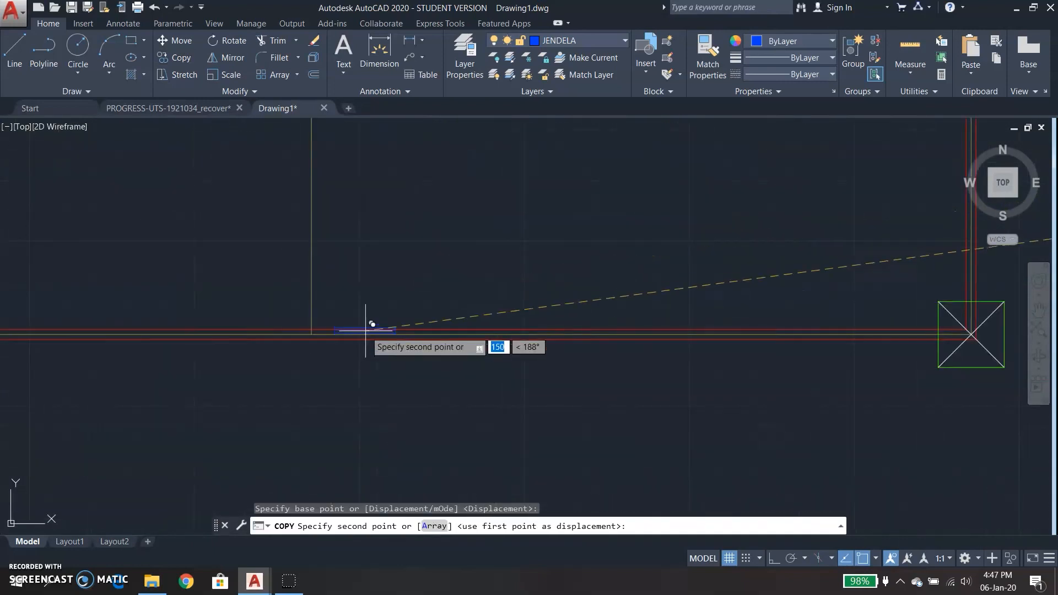
pyautogui.click(239, 315)
# Place another window copy on the axis 11 wall at axis B and a spare one inside LANTAI 1, ending the copying.
pyautogui.scroll(-4, 391, 367)
pyautogui.scroll(4, 497, 378)
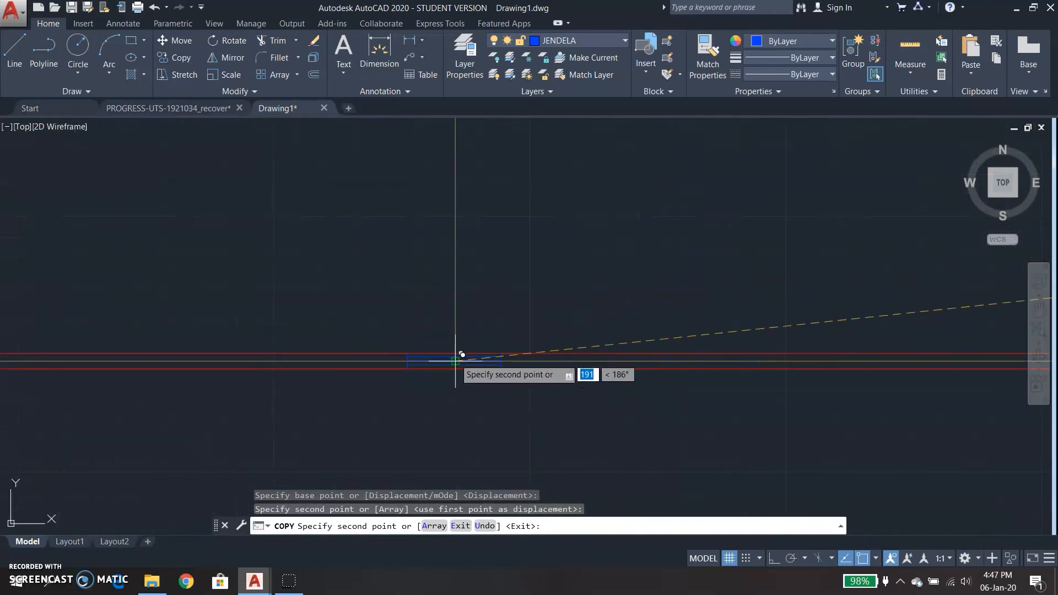
pyautogui.scroll(-3, 569, 295)
pyautogui.scroll(-2, 659, 246)
pyautogui.press('Escape')
pyautogui.scroll(5, 546, 229)
# Rotate the spare window to a vertical position about a point near its centre, with Ortho on.
pyautogui.click(546, 229)
pyautogui.click(661, 293)
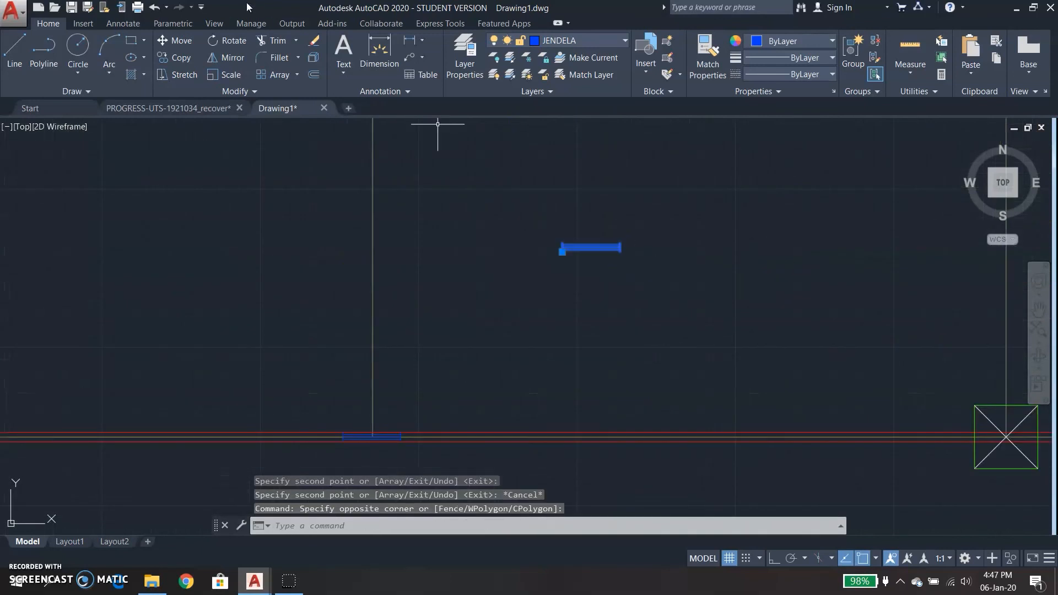
pyautogui.click(216, 41)
pyautogui.scroll(5, 585, 251)
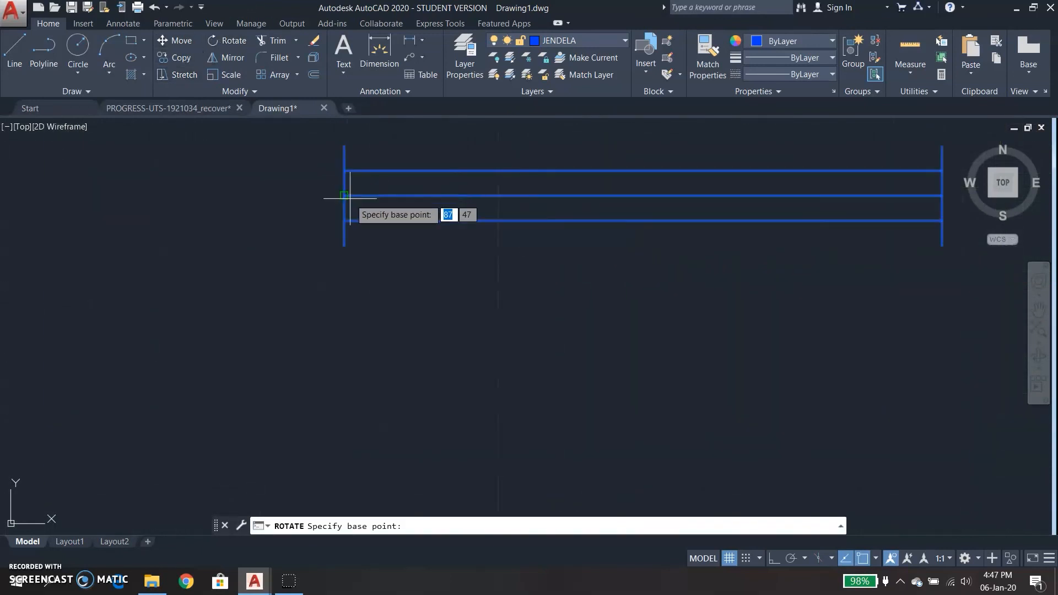
pyautogui.click(621, 196)
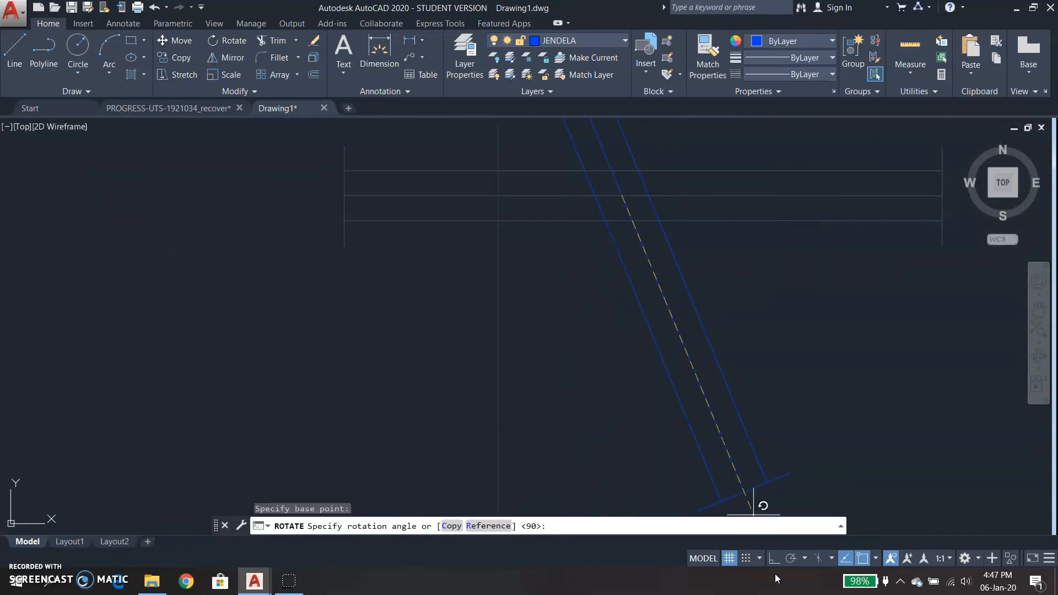
pyautogui.click(636, 280)
# Copy the vertical window from its centre onto the axis G wall of LANTAI 1, with Ortho off.
pyautogui.scroll(-5, 636, 280)
pyautogui.moveTo(715, 381); pyautogui.dragTo(600, 190)
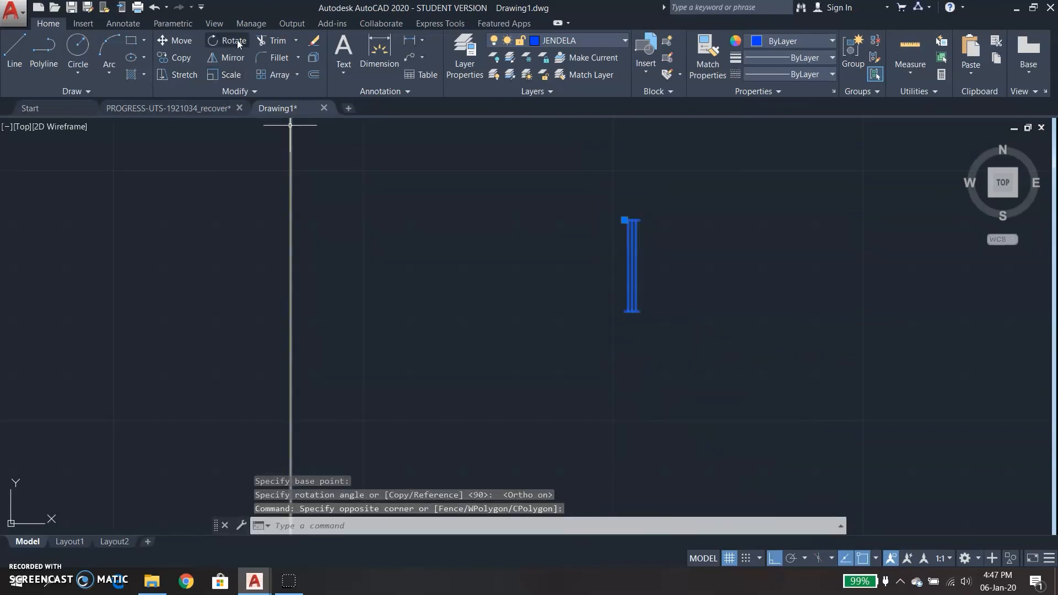
pyautogui.click(174, 57)
pyautogui.scroll(3, 585, 315)
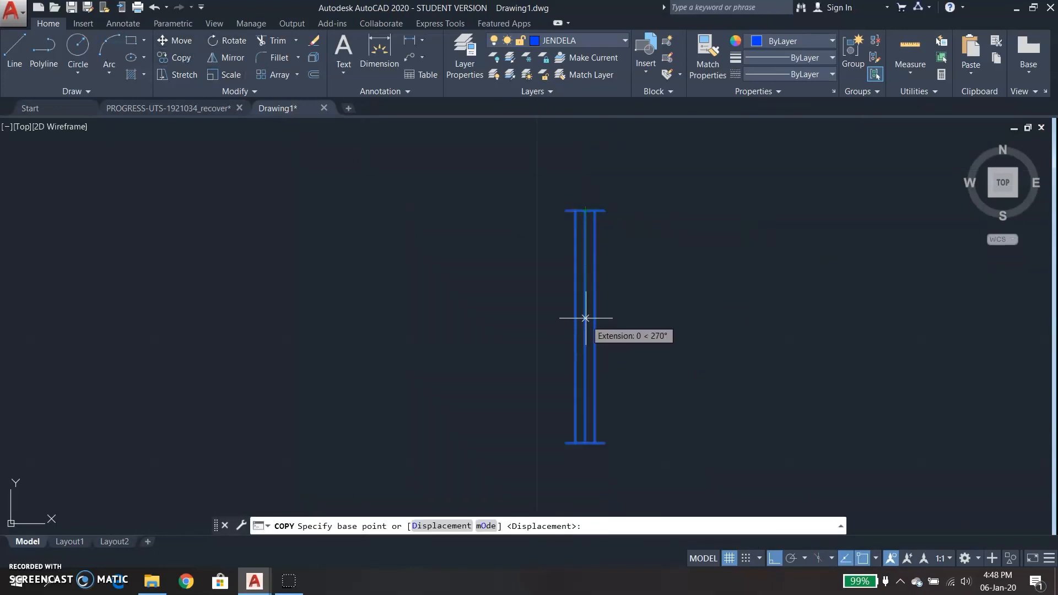
pyautogui.click(585, 321)
pyautogui.scroll(-4, 585, 320)
pyautogui.scroll(-4, 755, 301)
pyautogui.scroll(5, 473, 279)
pyautogui.click(473, 291)
# Place another vertical window copy on the axis G wall of LANTAI 1 at axis 6.
pyautogui.scroll(-4, 501, 218)
pyautogui.scroll(6, 495, 250)
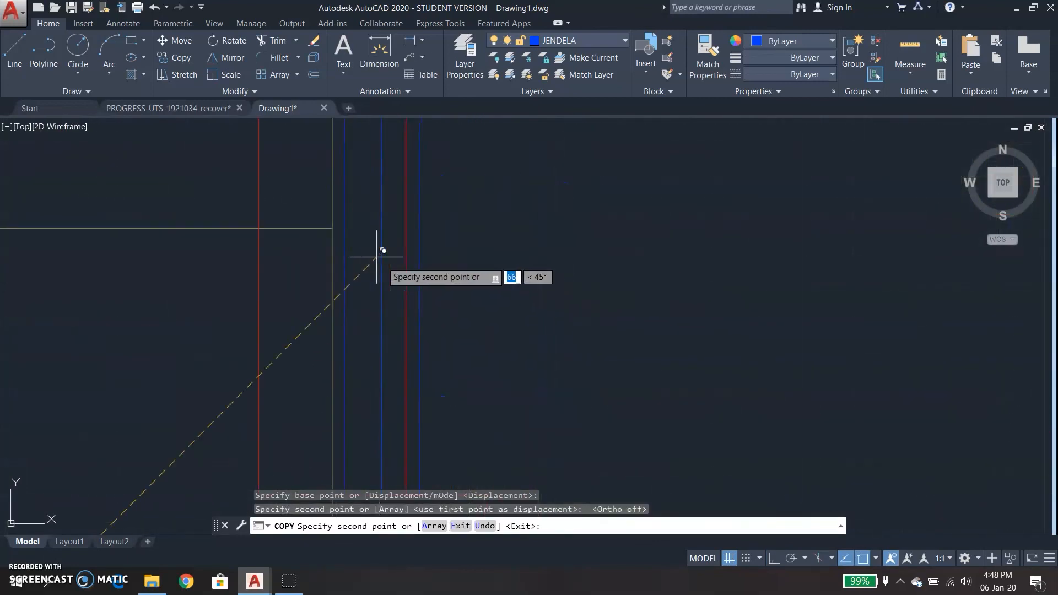
pyautogui.scroll(2, 393, 270)
pyautogui.click(334, 228)
# Place two more vertical window copies farther up the axis G wall of LANTAI 1, the last one at axis 2.
pyautogui.scroll(-7, 405, 284)
pyautogui.scroll(5, 404, 230)
pyautogui.scroll(-3, 447, 288)
pyautogui.scroll(5, 449, 317)
pyautogui.scroll(2, 420, 311)
pyautogui.click(408, 256)
pyautogui.scroll(-8, 412, 289)
pyautogui.scroll(6, 412, 248)
pyautogui.scroll(2, 427, 356)
pyautogui.click(423, 322)
pyautogui.scroll(-10, 424, 321)
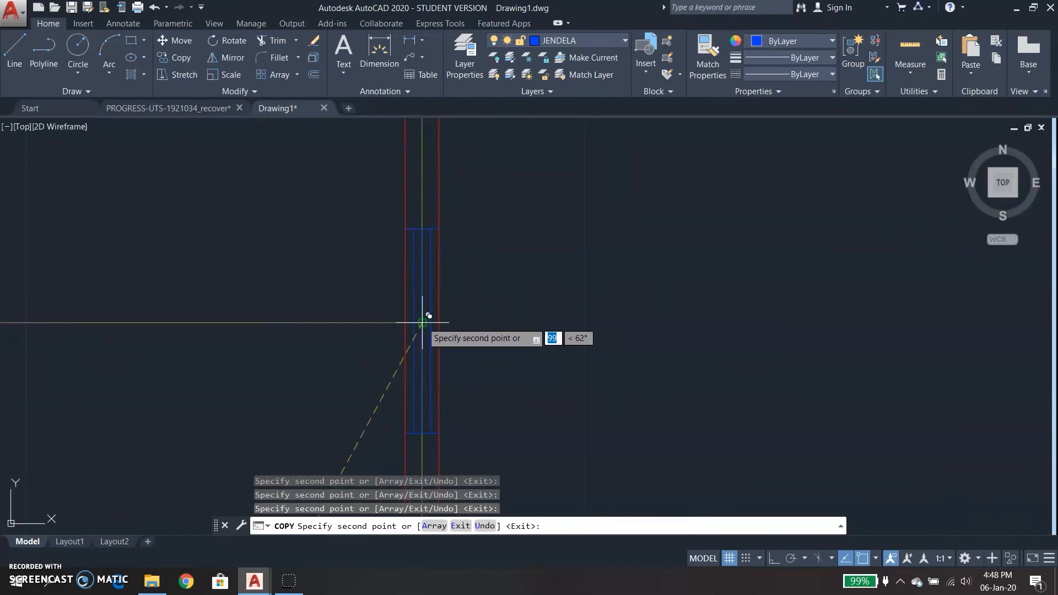
# Place vertical window copies on the axis G wall of LANTAI 2 at axes 6 and 8 and end the copying.
pyautogui.scroll(3, 574, 333)
pyautogui.scroll(-2, 442, 317)
pyautogui.scroll(6, 445, 356)
pyautogui.scroll(5, 466, 278)
pyautogui.click(425, 279)
pyautogui.scroll(-9, 432, 277)
pyautogui.scroll(3, 380, 278)
pyautogui.scroll(5, 354, 260)
pyautogui.click(377, 237)
pyautogui.scroll(-9, 364, 251)
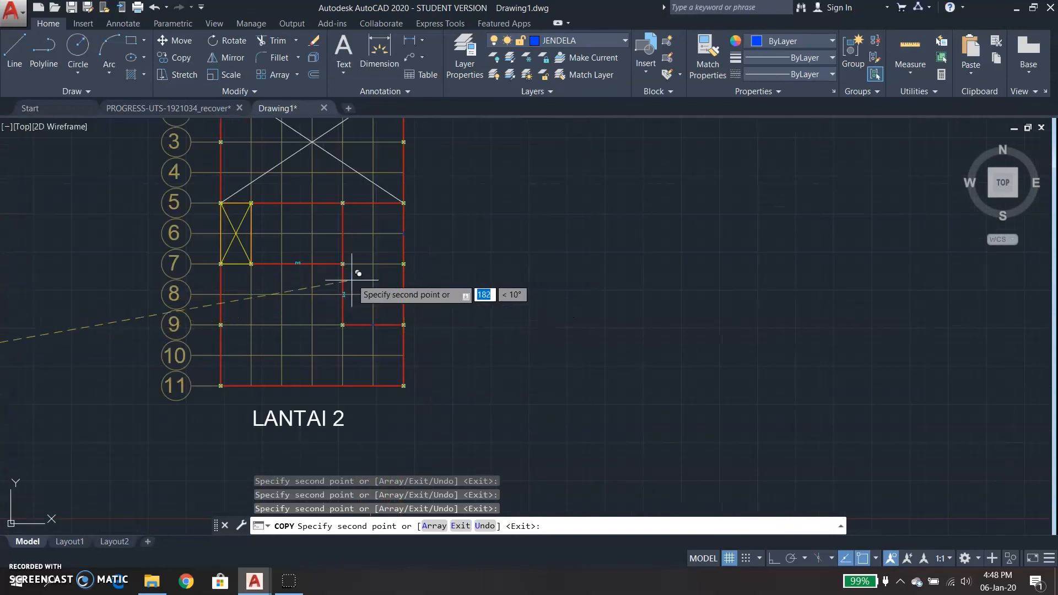
pyautogui.press('Escape')
# Make PINTU the current layer.
pyautogui.scroll(-8, 358, 296)
pyautogui.scroll(12, 574, 359)
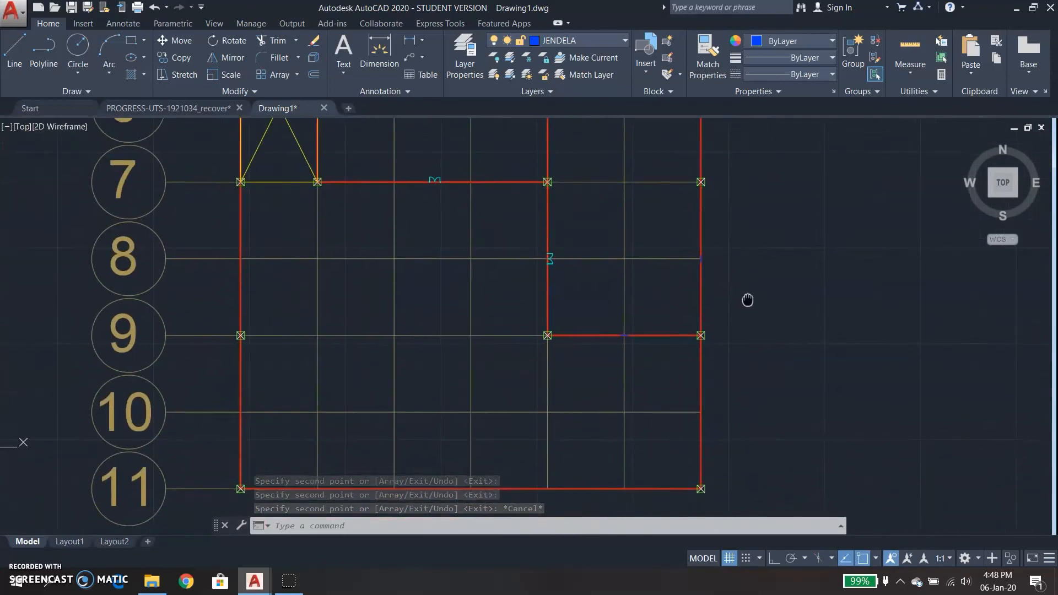
pyautogui.click(627, 40)
pyautogui.click(571, 141)
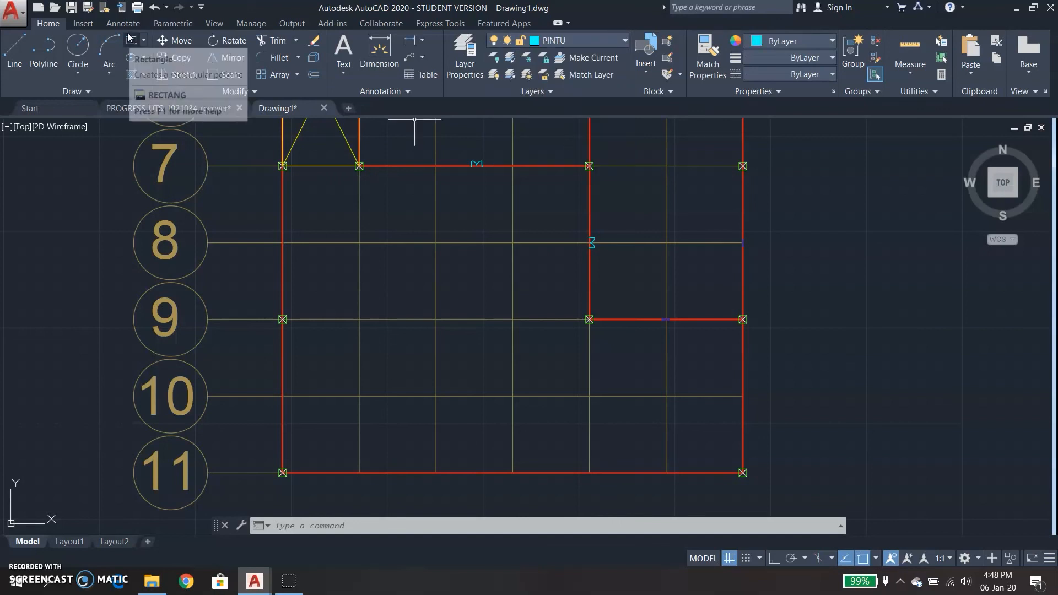
# Draw a multiline at scale 1 along axis 9 of LANTAI 2, from the column at axis A to the column at axis E.
pyautogui.write('ml')
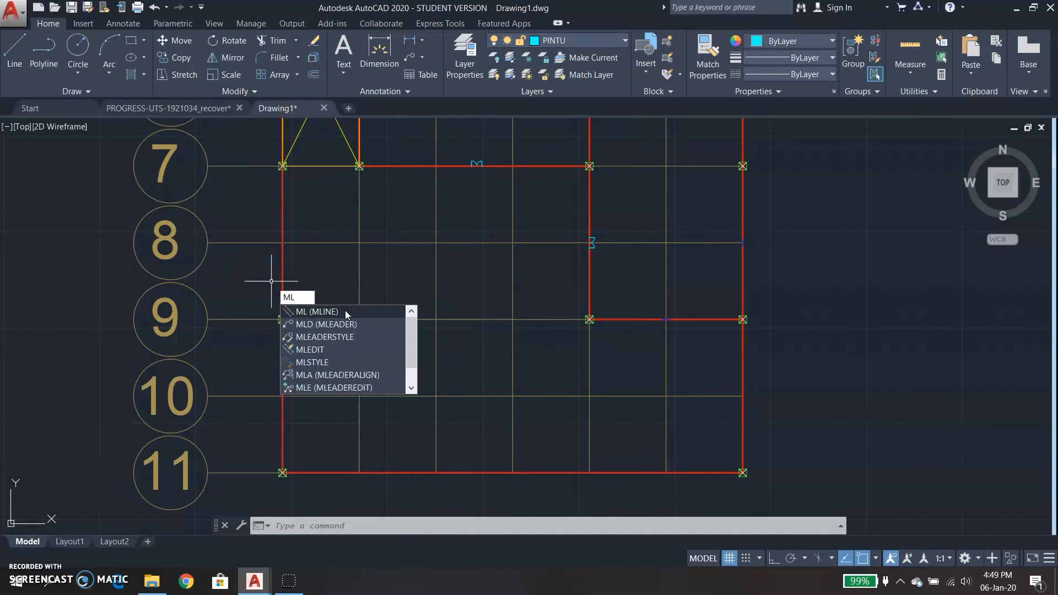
pyautogui.press('Return')
pyautogui.write('s')
pyautogui.press('Return')
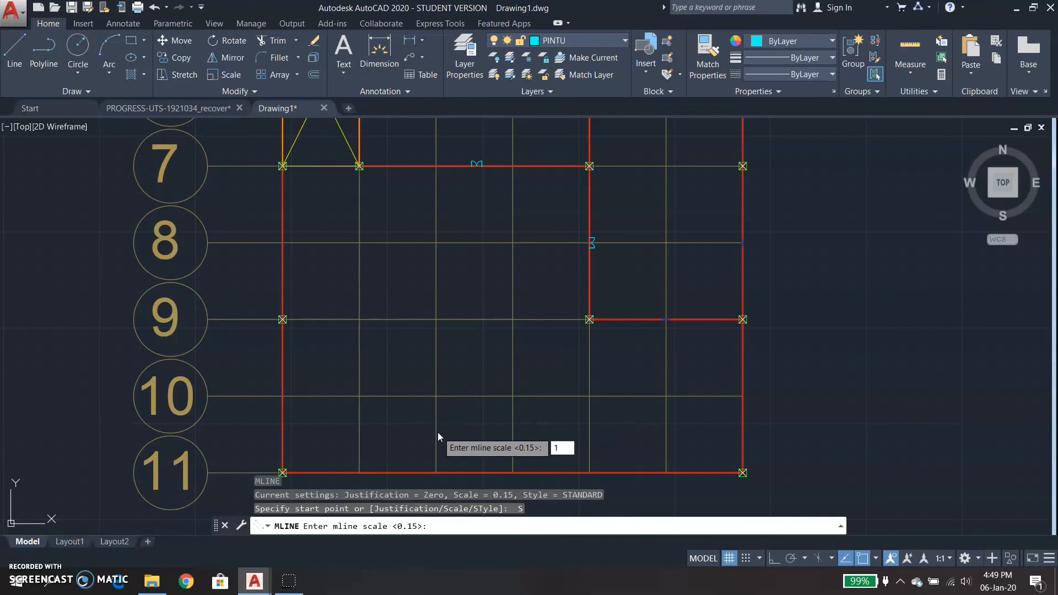
pyautogui.press('Return')
pyautogui.scroll(15, 284, 321)
pyautogui.click(246, 275)
pyautogui.scroll(-10, 472, 309)
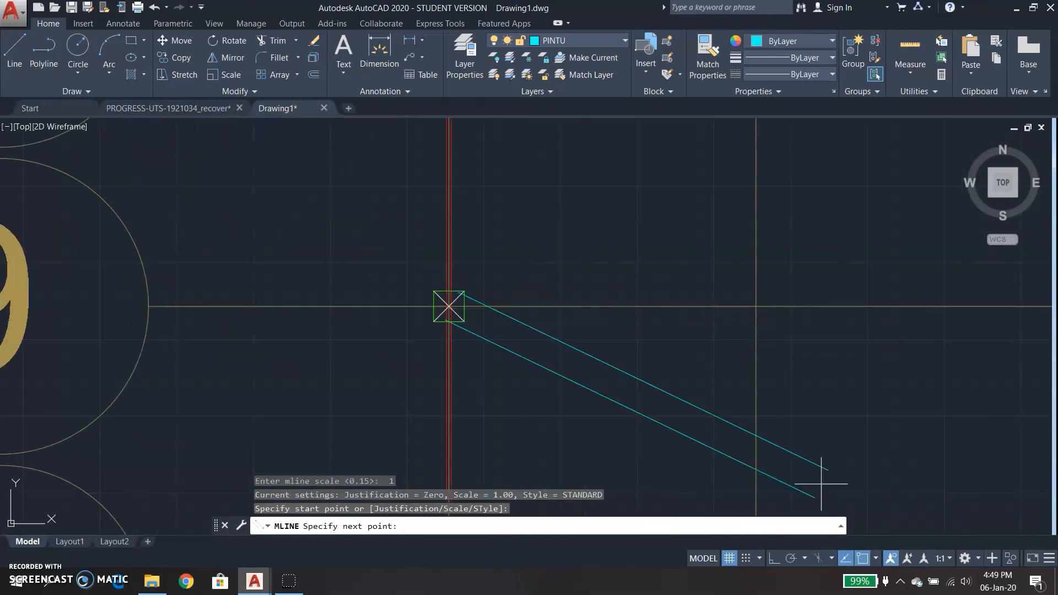
pyautogui.click(772, 563)
pyautogui.scroll(5, 817, 310)
pyautogui.click(712, 404)
pyautogui.scroll(-9, 712, 405)
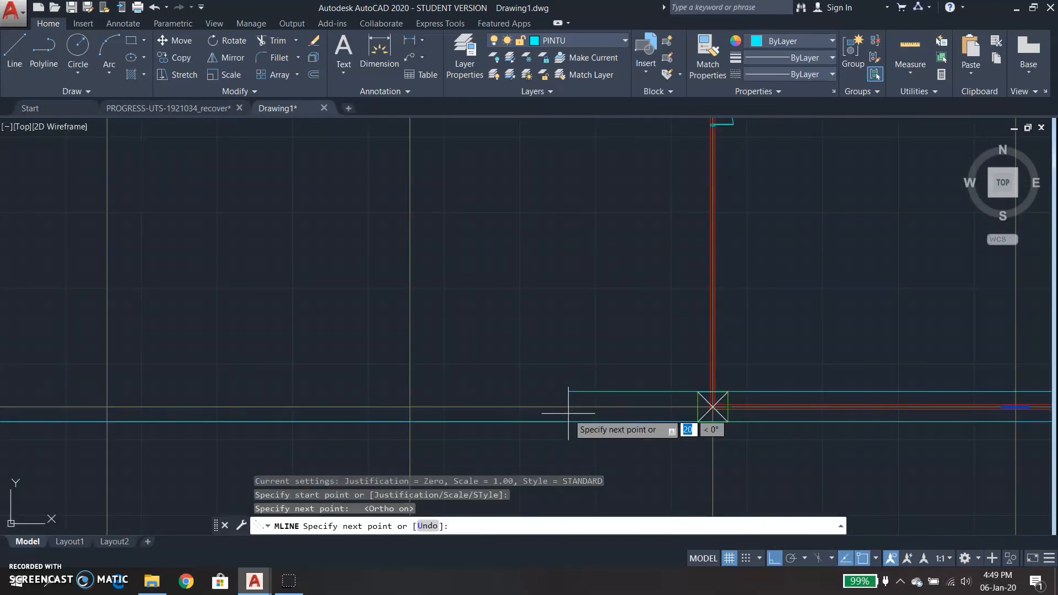
pyautogui.press('Escape')
pyautogui.scroll(-4, 710, 414)
pyautogui.scroll(5, 421, 412)
pyautogui.click(414, 433)
pyautogui.scroll(-8, 244, 213)
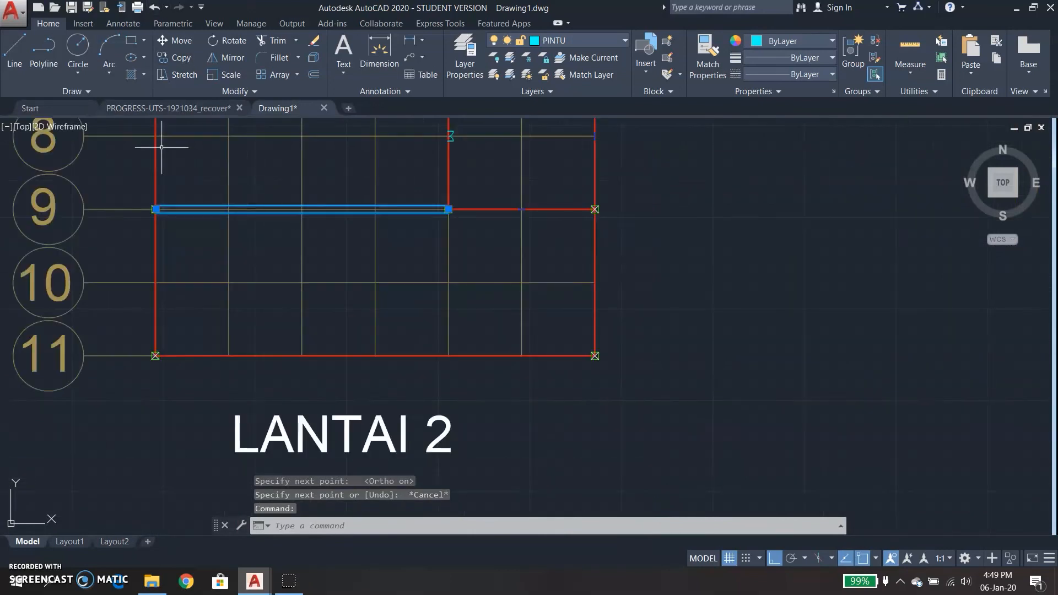
pyautogui.scroll(4, 244, 213)
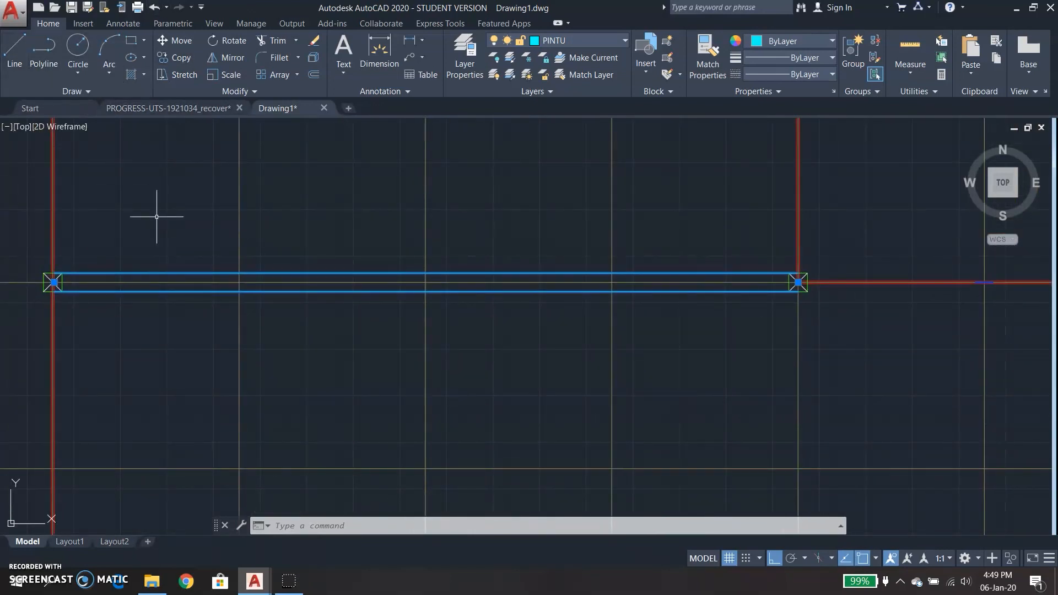
pyautogui.press('Escape')
# Start a hatch and choose the CORK pattern.
pyautogui.write('h')
pyautogui.press('Return')
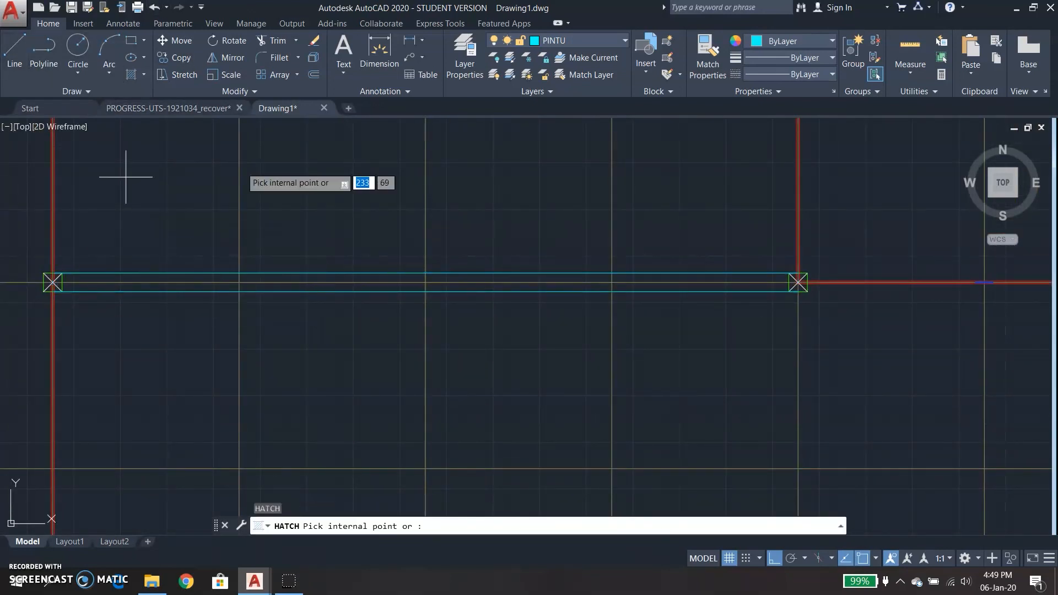
pyautogui.click(313, 80)
pyautogui.scroll(-1, 189, 182)
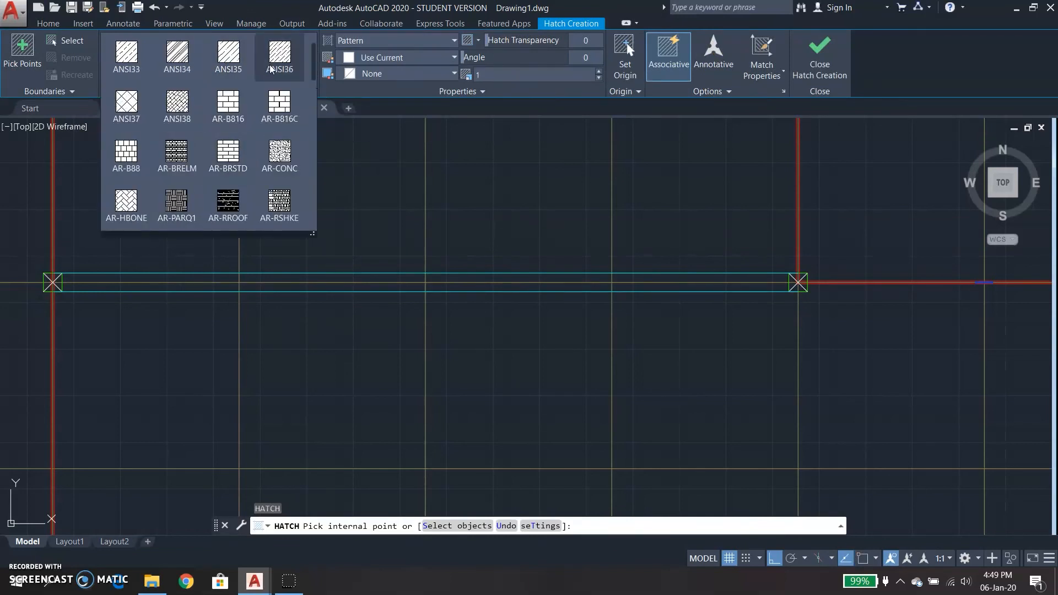
pyautogui.moveTo(315, 65); pyautogui.dragTo(314, 84)
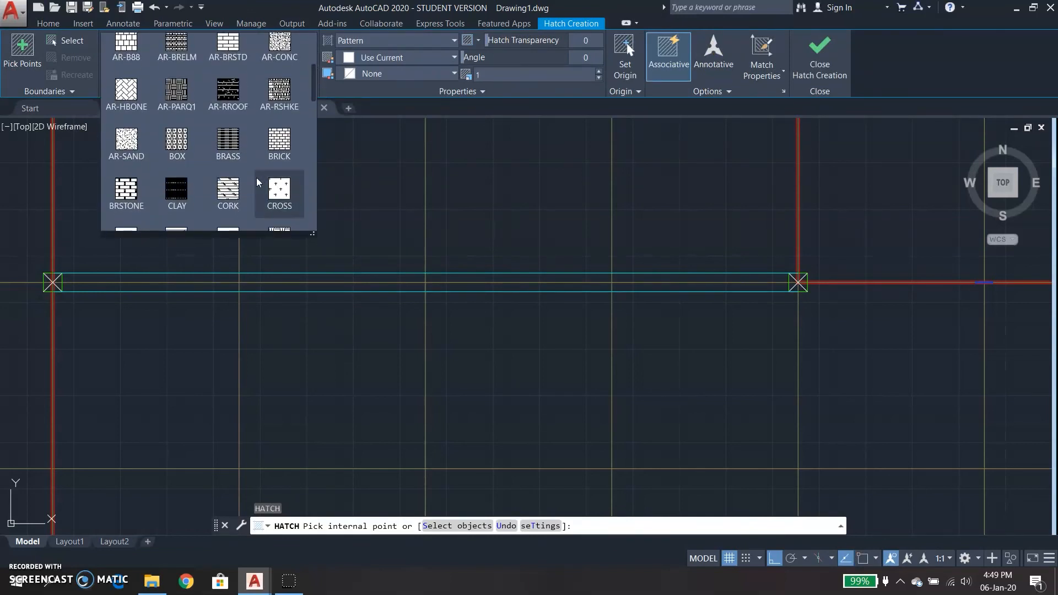
pyautogui.click(228, 192)
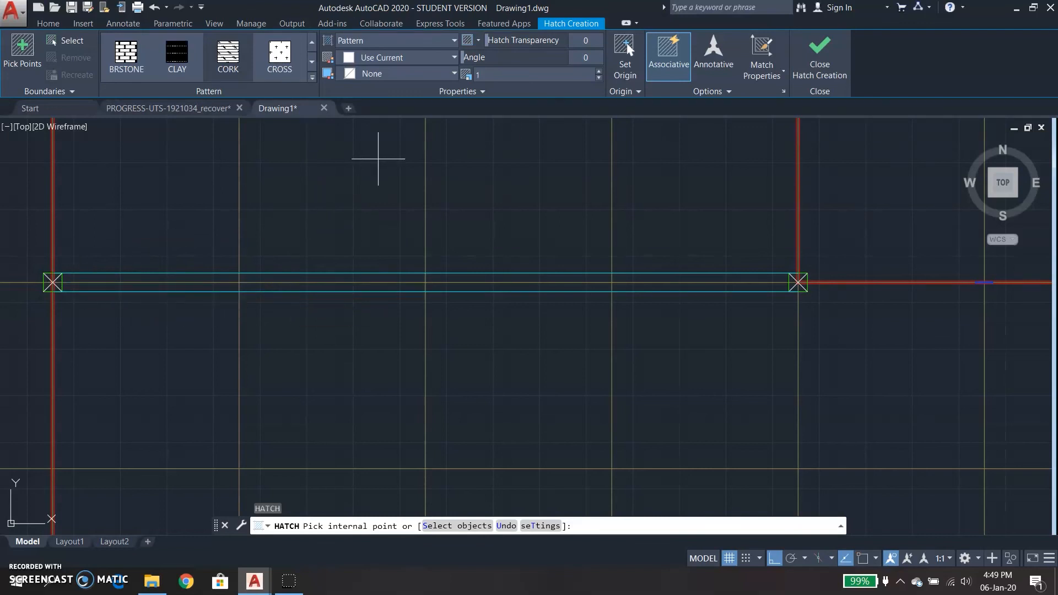
# Turn off the AS layer and leave the running hatch command.
pyautogui.click(49, 23)
pyautogui.click(624, 41)
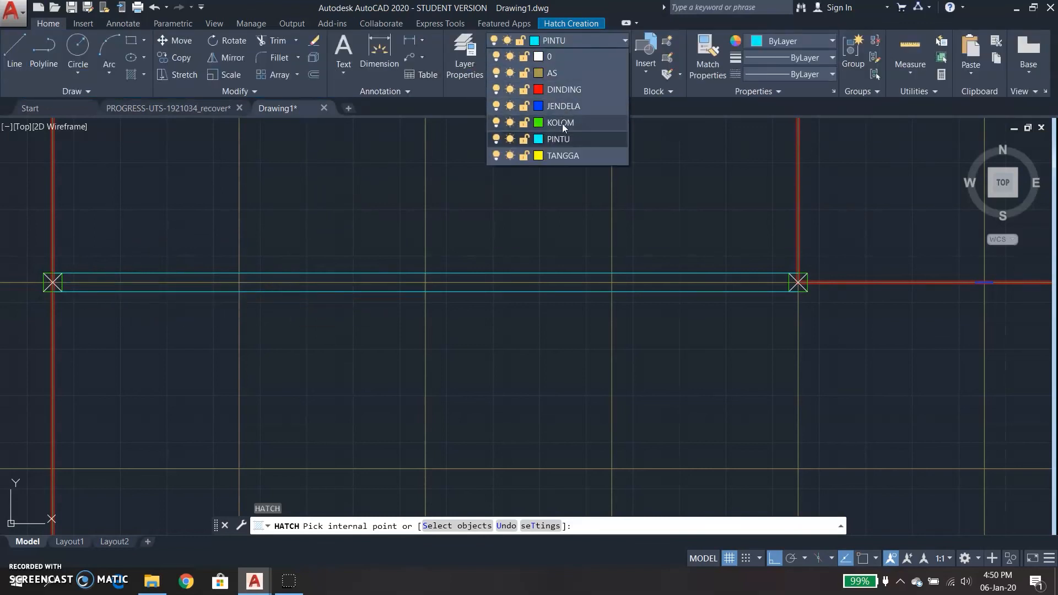
pyautogui.click(497, 76)
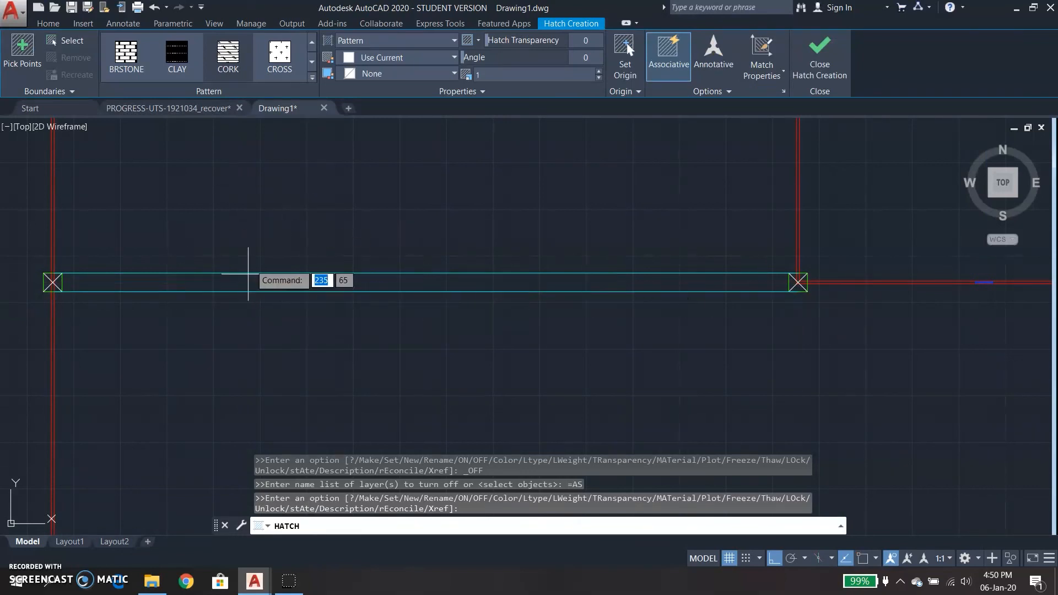
pyautogui.press('Escape')
# Hatch the inside of the axis 9 multiline between the two columns of LANTAI 2 with the CORK pattern.
pyautogui.write('h')
pyautogui.press('Return')
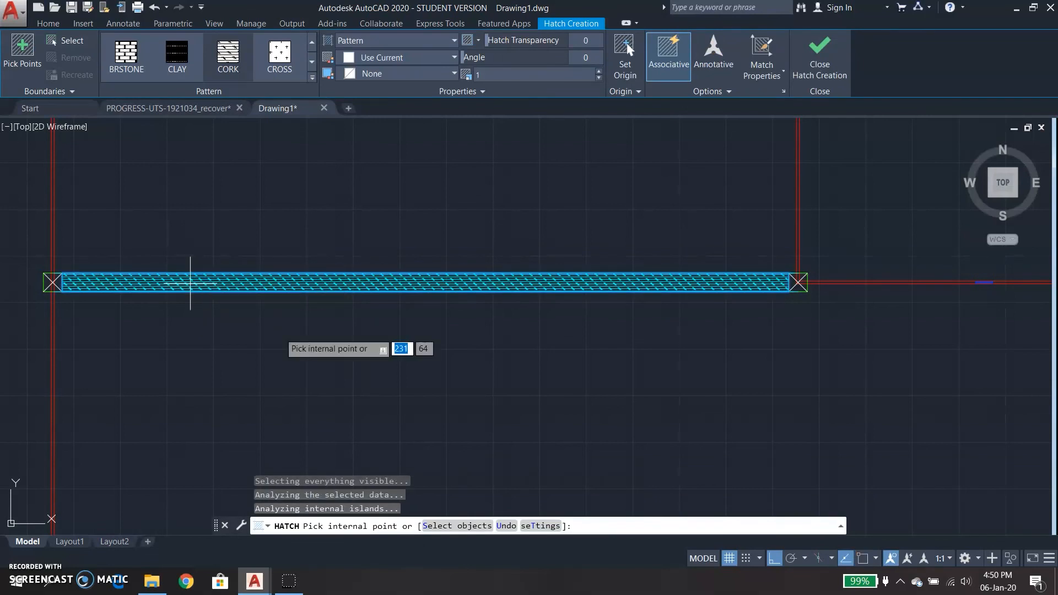
pyautogui.press('Escape')
# Turn the AS layer back on.
pyautogui.click(624, 41)
pyautogui.click(494, 72)
pyautogui.click(537, 176)
pyautogui.scroll(-10, 537, 177)
pyautogui.scroll(3, 508, 300)
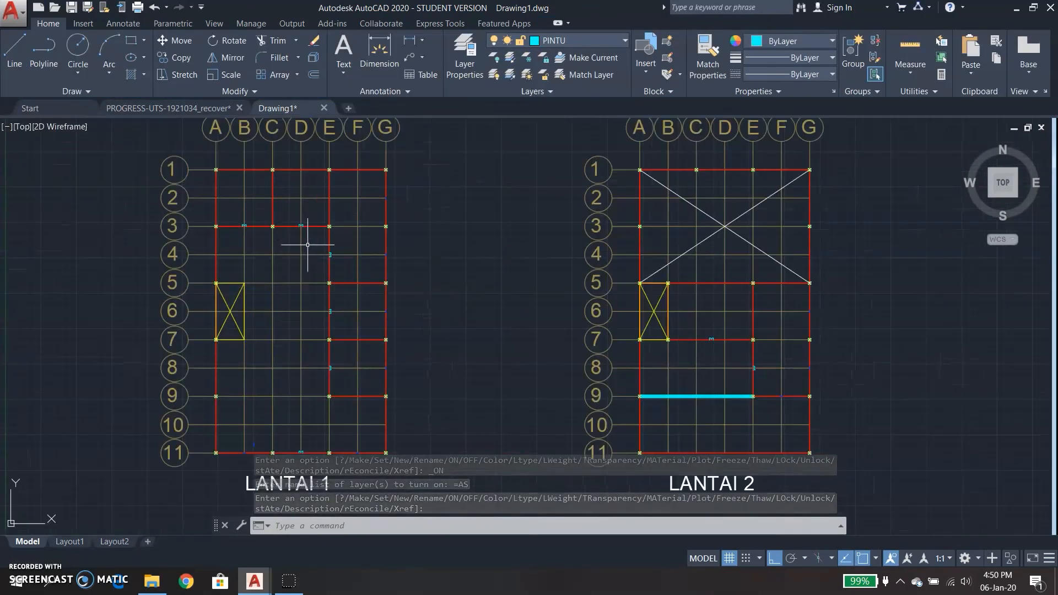